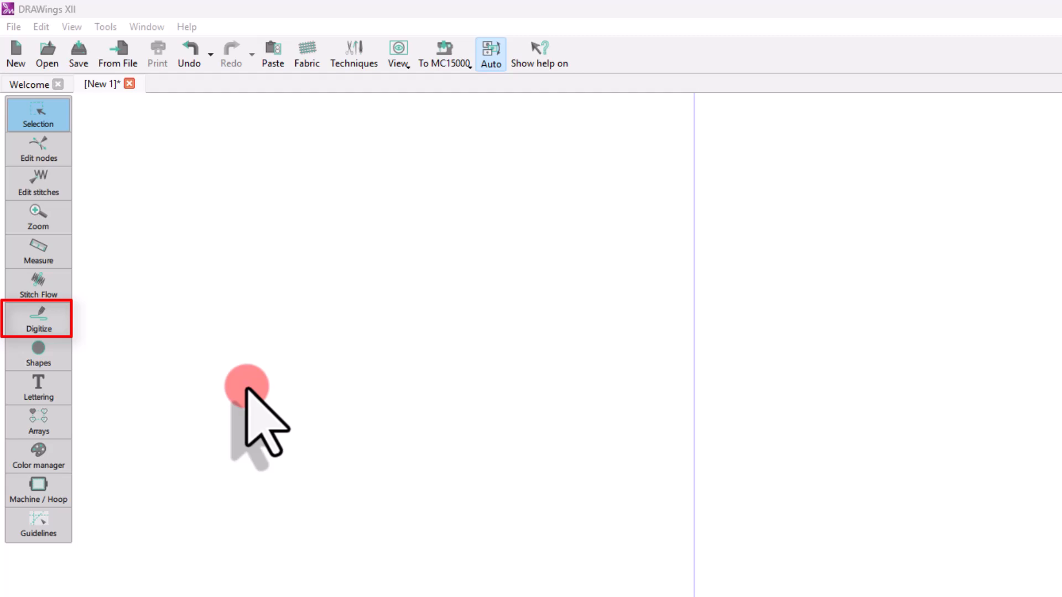
Draw three overlapping mountain ridges with the Freehand shape tool as one object about 149.5 mm wide and 30.9 mm high
mouse_move(56, 327)
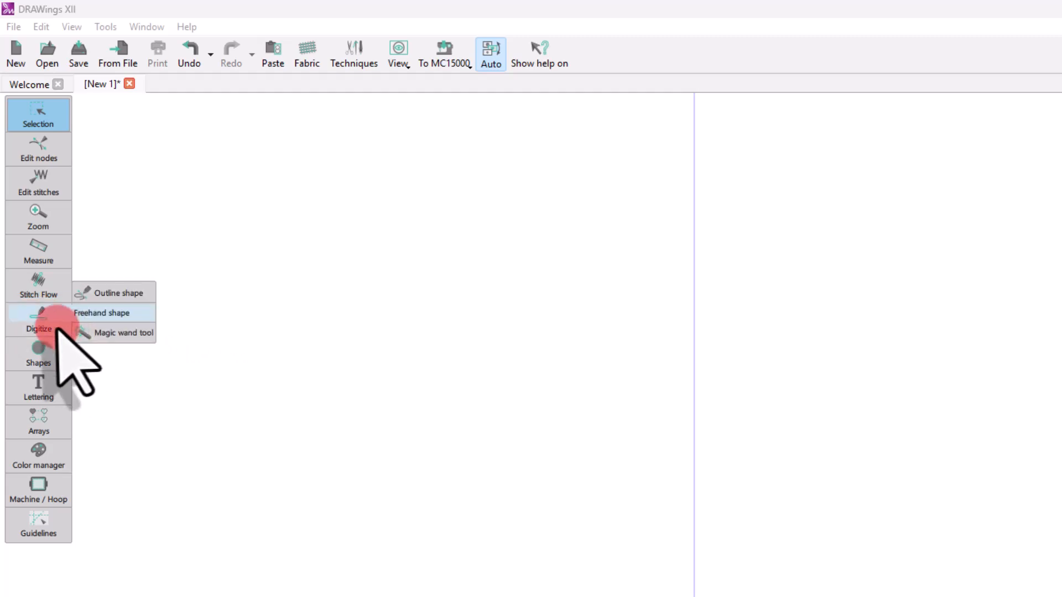
left_click(97, 316)
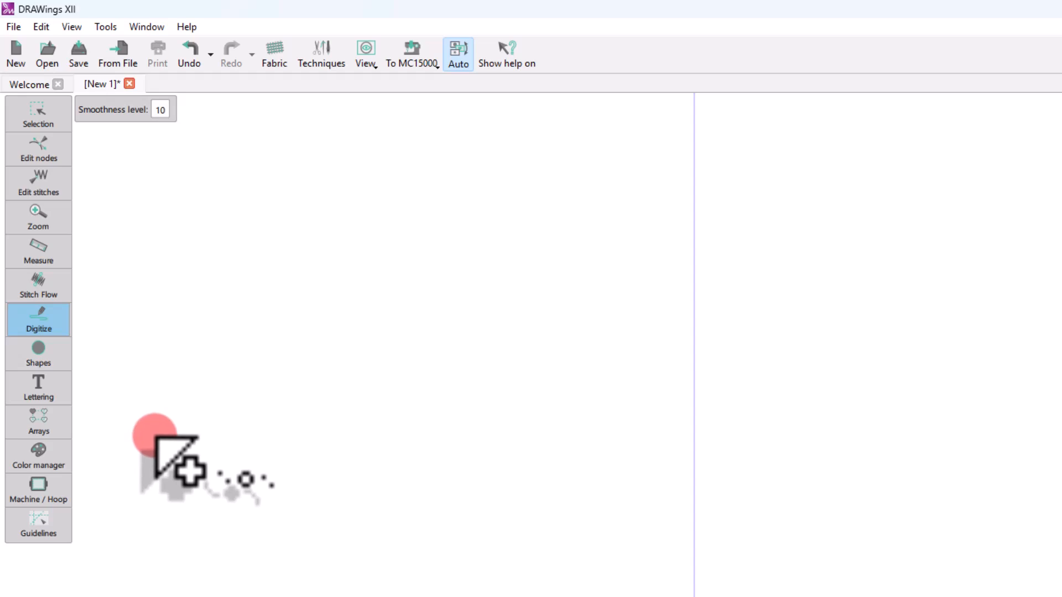
mouse_move(155, 435)
left_mouse_down()
mouse_move(255, 389)
mouse_move(280, 341)
mouse_move(380, 260)
mouse_move(403, 274)
mouse_move(369, 268)
mouse_move(419, 301)
mouse_move(444, 356)
mouse_move(533, 442)
left_mouse_up()
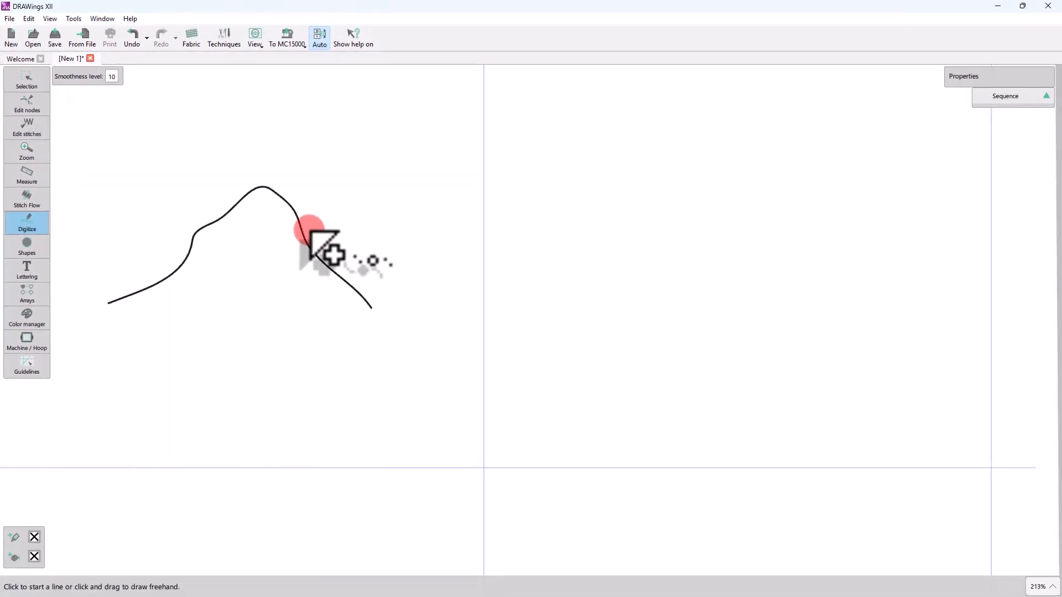
left_click_drag(311, 232, 327, 233)
left_click_drag(377, 200, 414, 184)
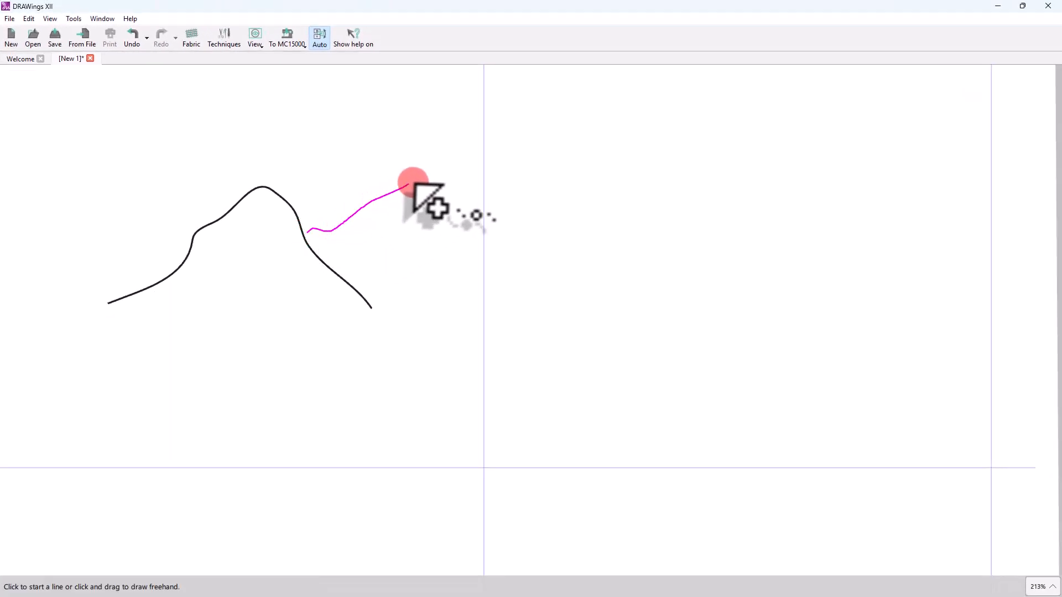
mouse_move(473, 216)
left_mouse_down()
mouse_move(529, 287)
mouse_move(563, 302)
left_mouse_up()
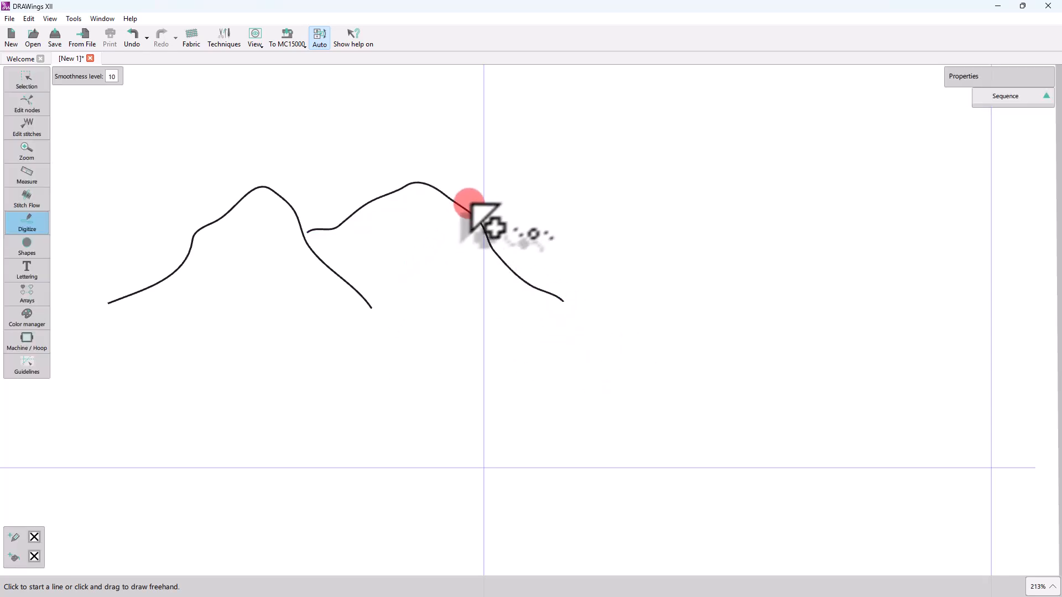
mouse_move(468, 205)
left_mouse_down()
mouse_move(555, 177)
mouse_move(582, 197)
mouse_move(654, 216)
mouse_move(704, 268)
mouse_move(766, 299)
left_mouse_up()
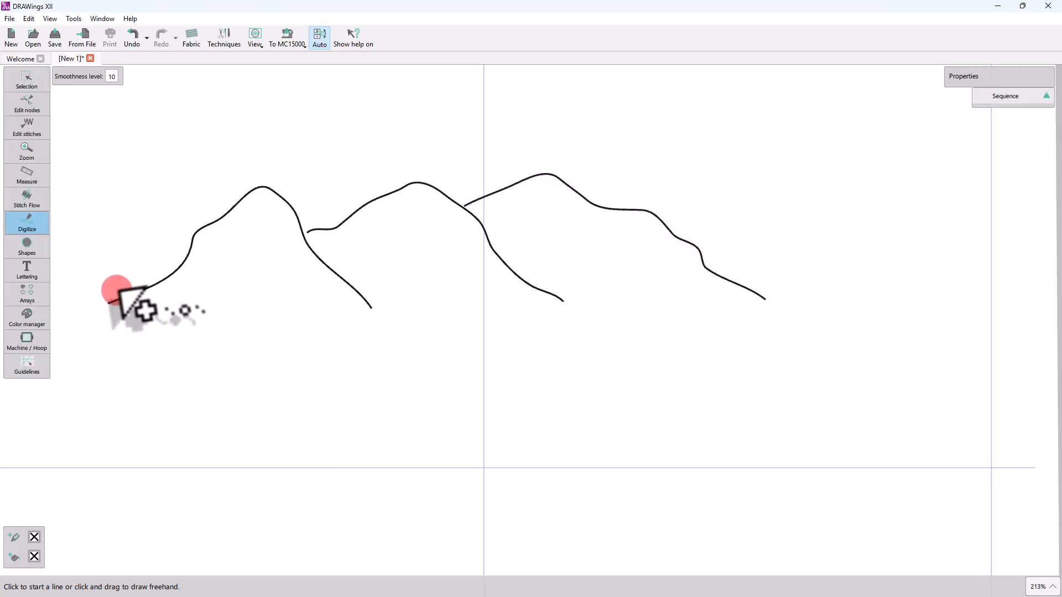
right_click(234, 305)
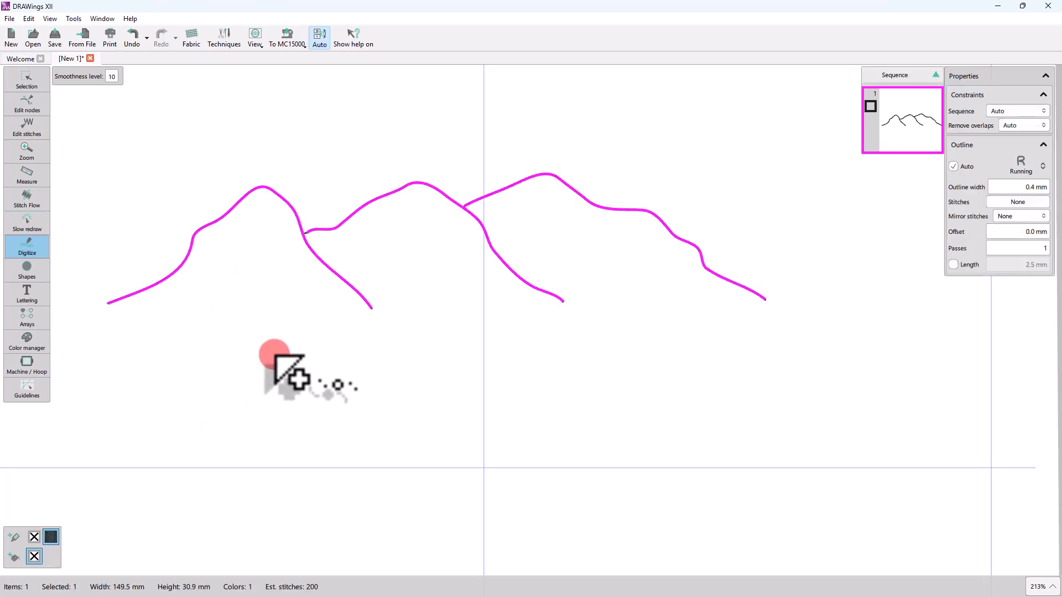
Break the finished mountain drawing apart into three separate ridge lines
scroll(301, 233, "up", 10)
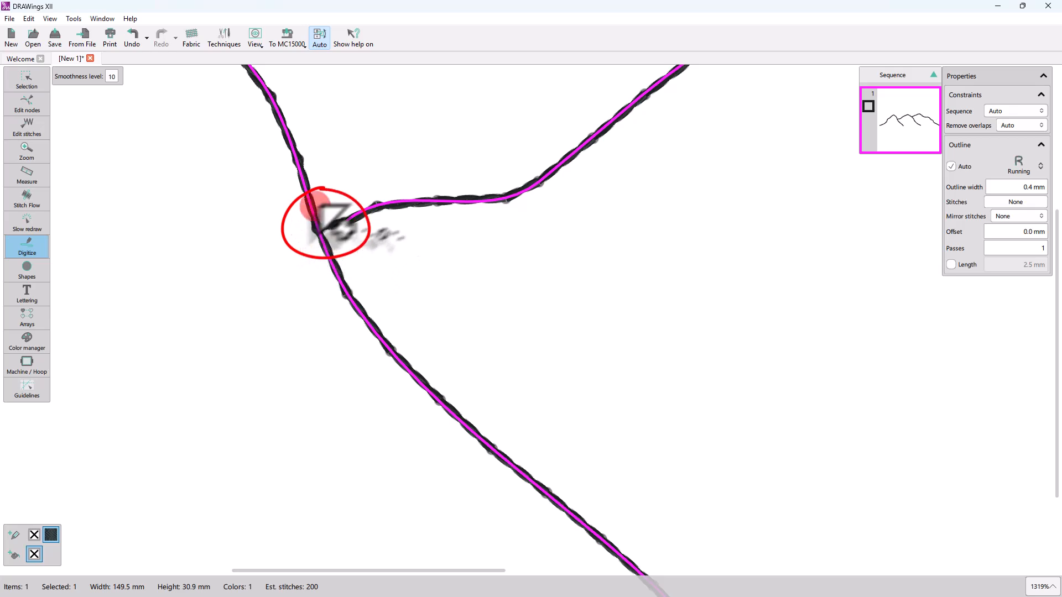
scroll(343, 288, "down", 11)
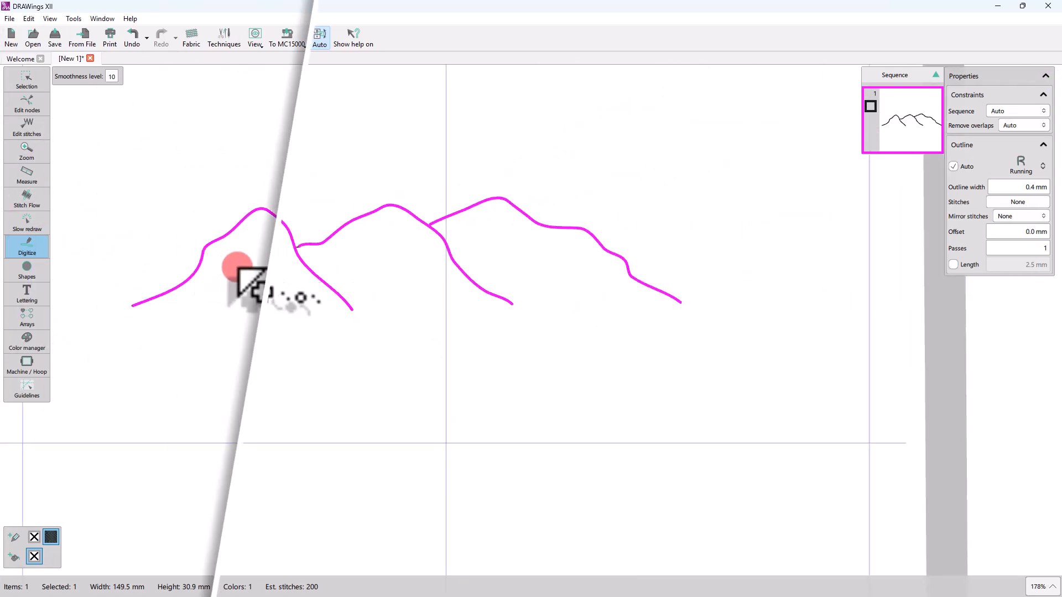
scroll(249, 285, "up", 3)
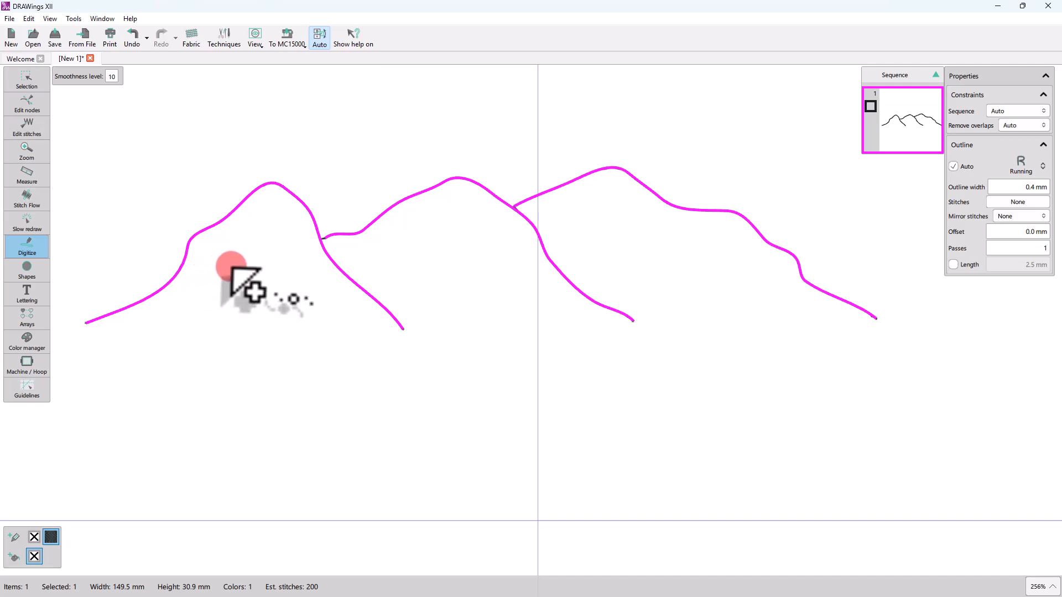
right_click(229, 268)
left_click(285, 367)
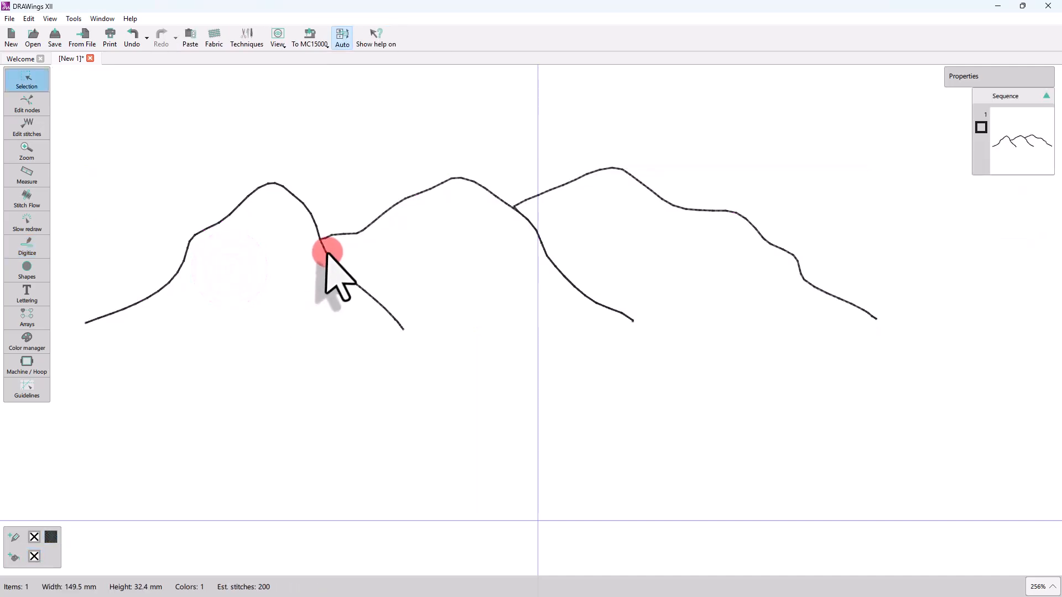
left_click(326, 256)
right_click(326, 257)
left_click(356, 301)
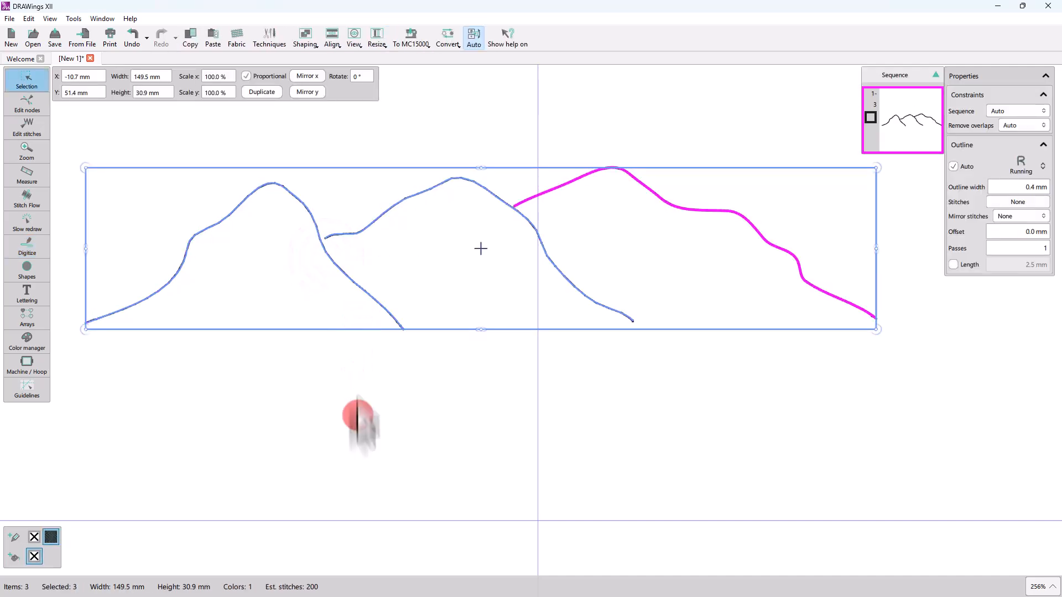
Select each of the three separated ridge lines individually to check that they are independent objects
left_click(356, 417)
left_click(374, 293)
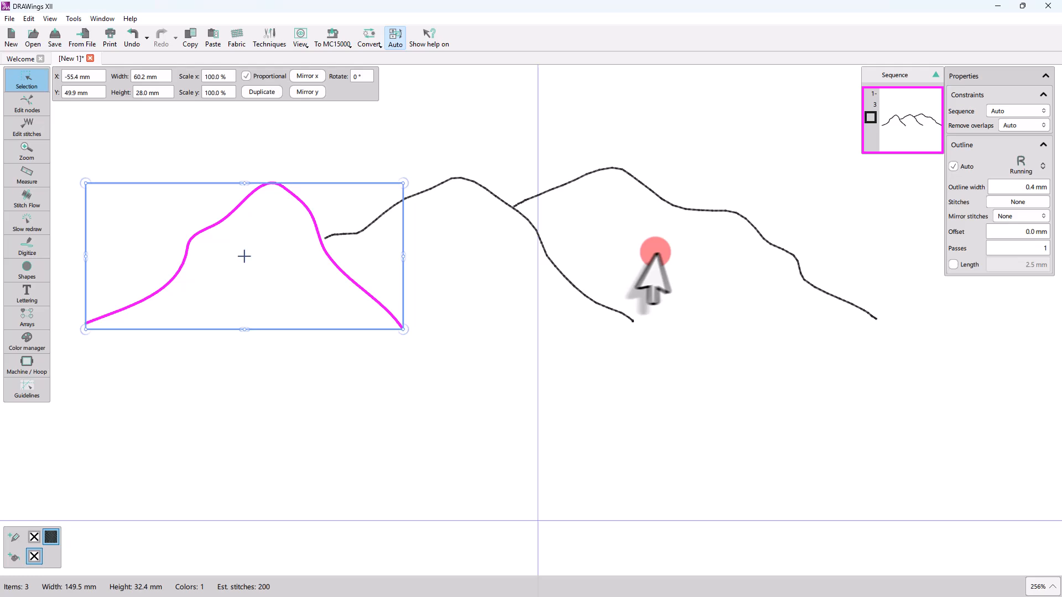
left_click(593, 305)
left_click(763, 239)
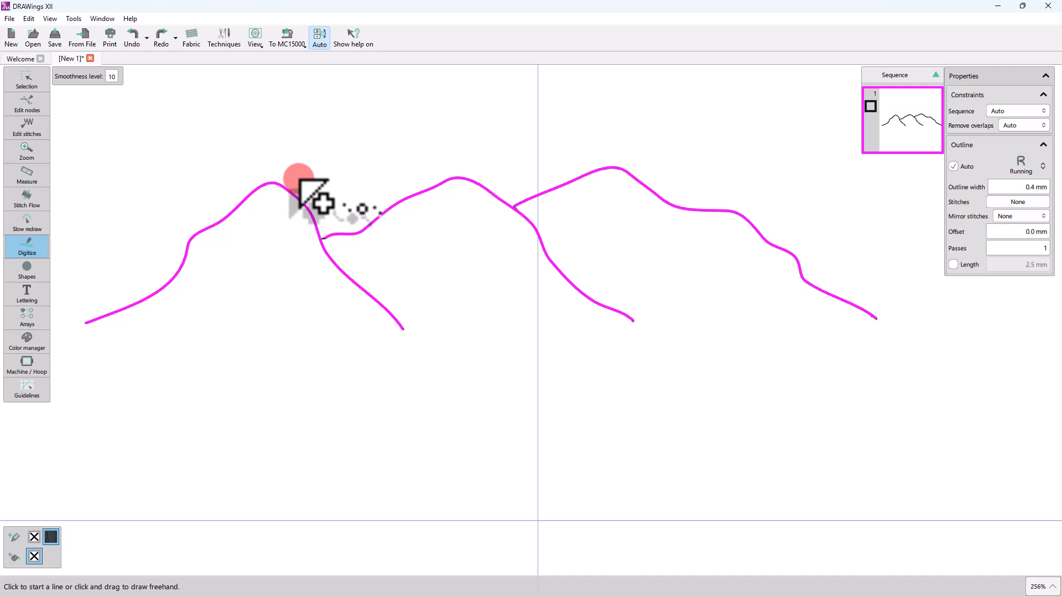
Draw another freehand stroke from the first mountain's slope to just above the third peak and finish it
mouse_move(294, 183)
left_mouse_down()
mouse_move(359, 114)
mouse_move(426, 165)
mouse_move(468, 163)
mouse_move(540, 98)
mouse_move(592, 156)
left_mouse_up()
double_click(457, 277)
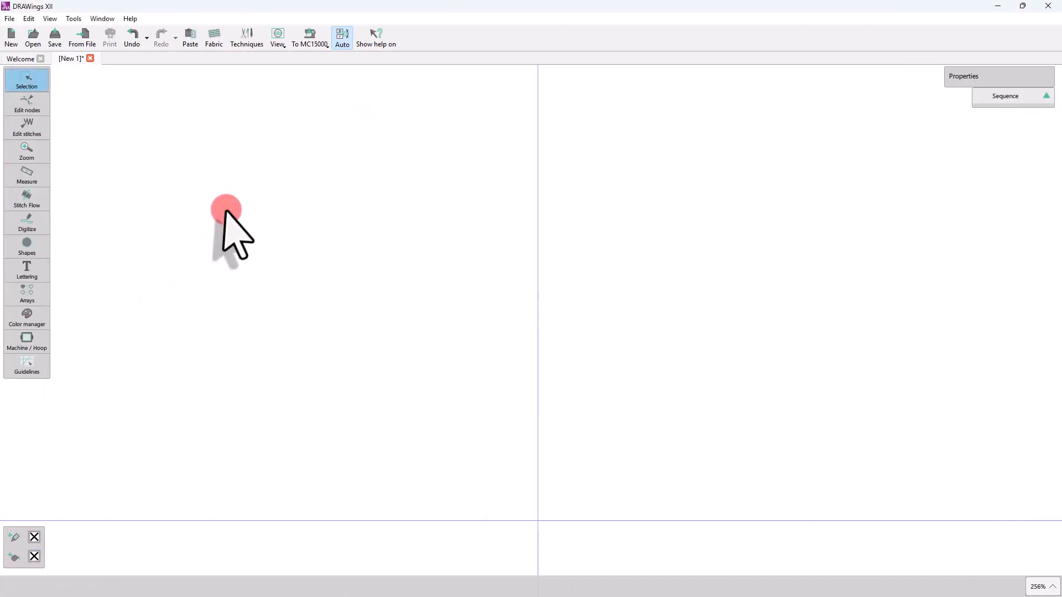
Draw a connected line on the empty canvas from two straight segments forming a peak, continued by a freehand stroke
left_click(24, 221)
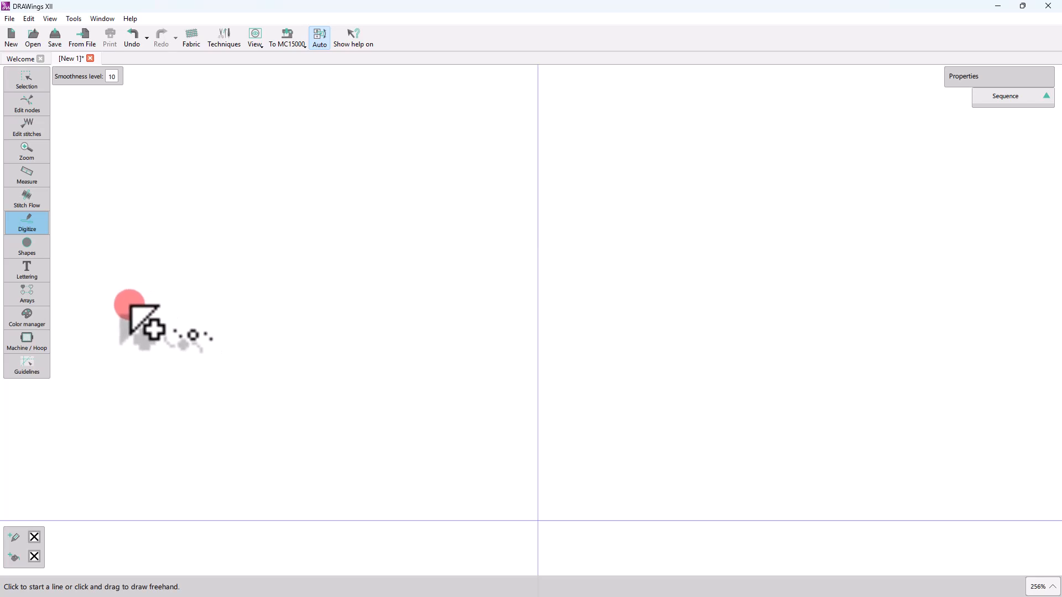
left_click(129, 305)
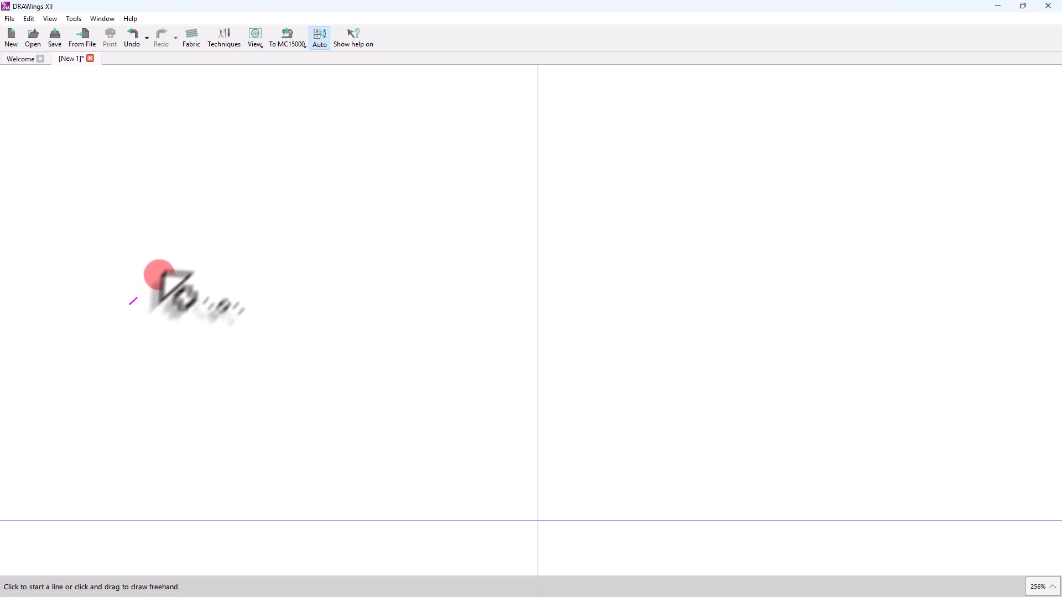
double_click(239, 161)
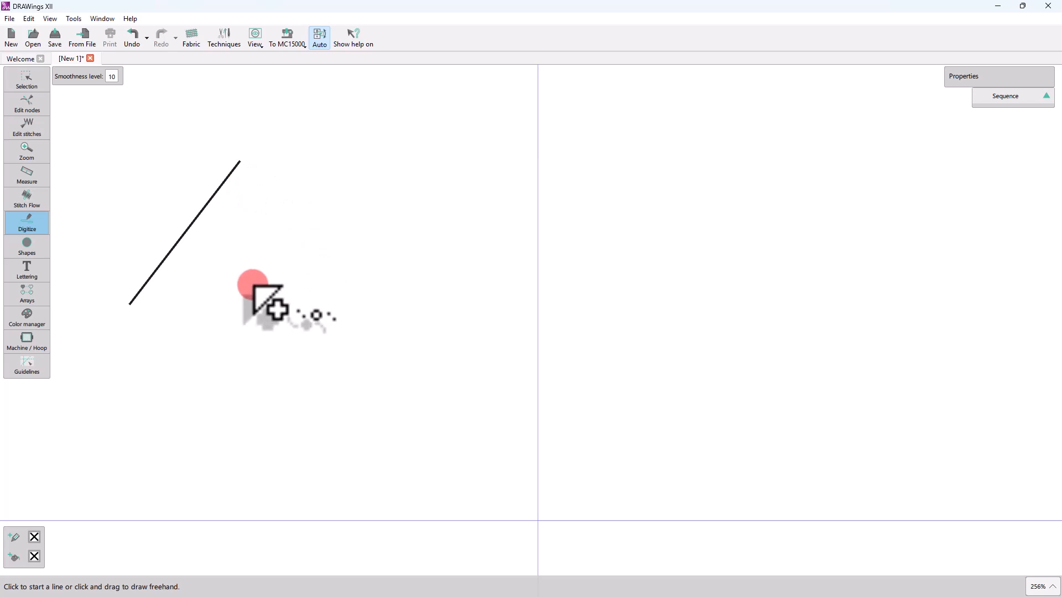
left_click(239, 162)
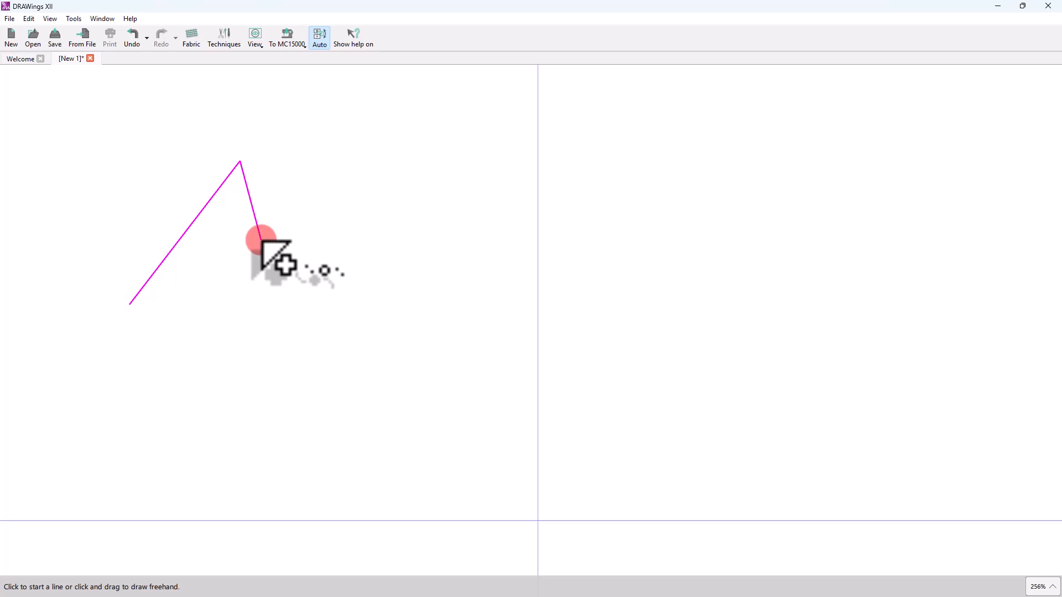
double_click(262, 240)
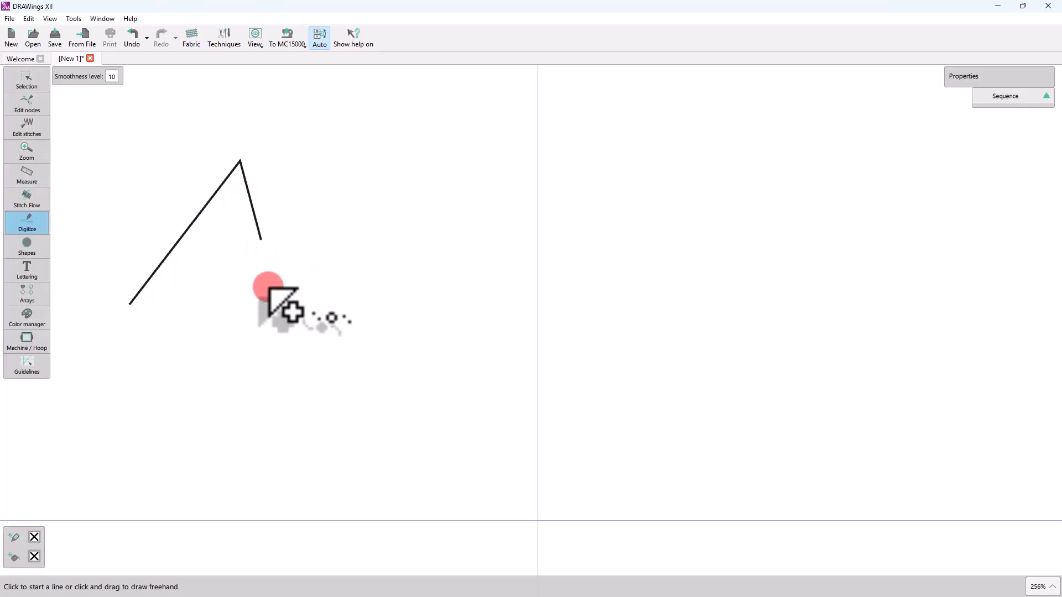
left_click(262, 240)
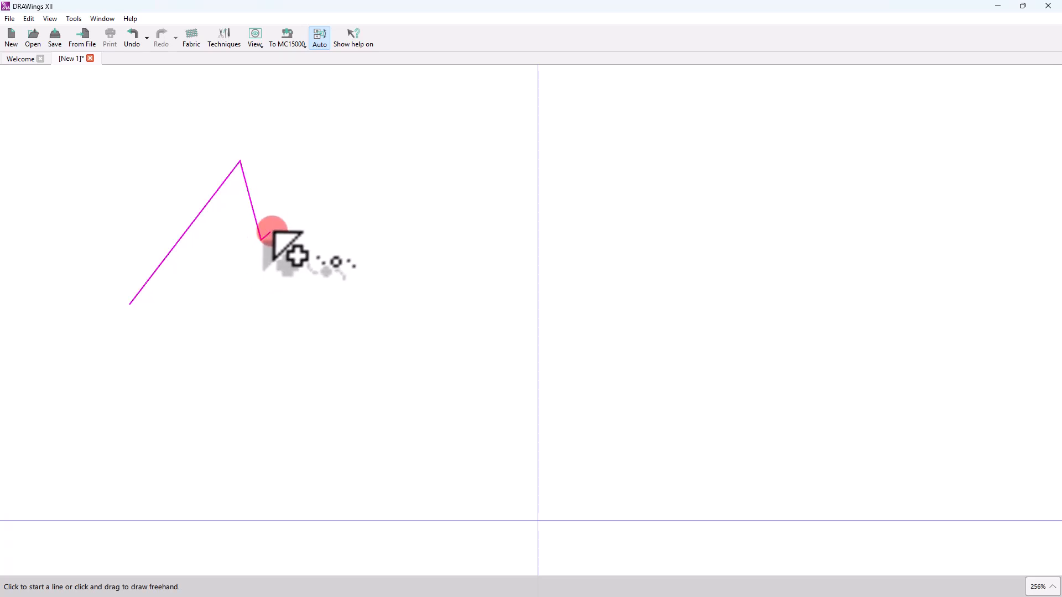
mouse_move(309, 224)
left_mouse_down()
mouse_move(342, 284)
mouse_move(407, 307)
mouse_move(472, 306)
mouse_move(525, 279)
mouse_move(545, 234)
left_mouse_up()
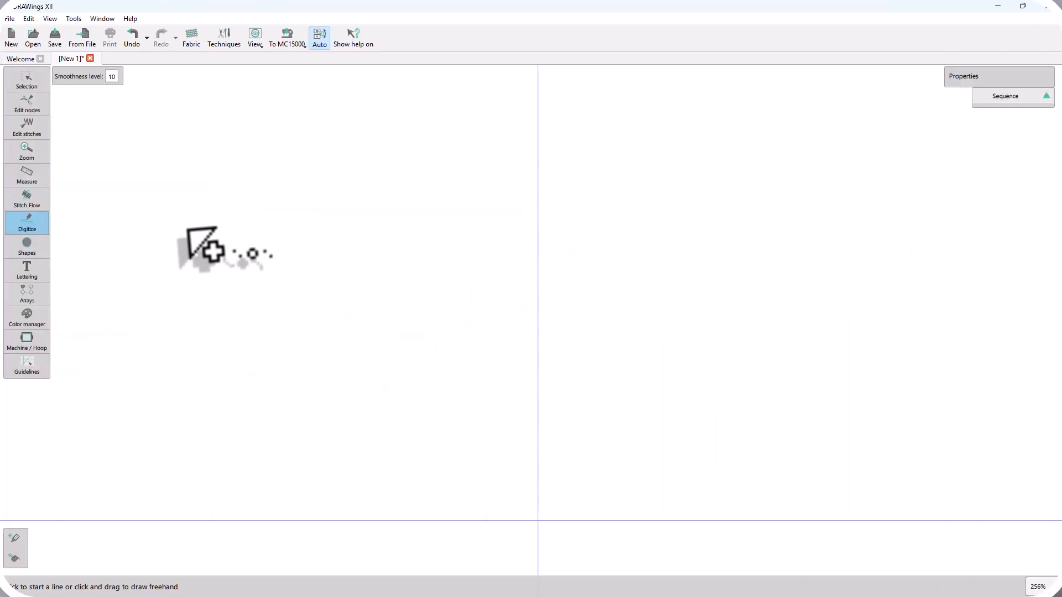
Draw a closed freehand blob with three rounded lobes, about 34 mm wide and 32 mm high, and end the drawing
mouse_move(186, 226)
left_mouse_down()
mouse_move(225, 197)
mouse_move(243, 213)
left_mouse_up()
mouse_move(319, 248)
left_mouse_down()
mouse_move(329, 281)
mouse_move(299, 317)
left_mouse_up()
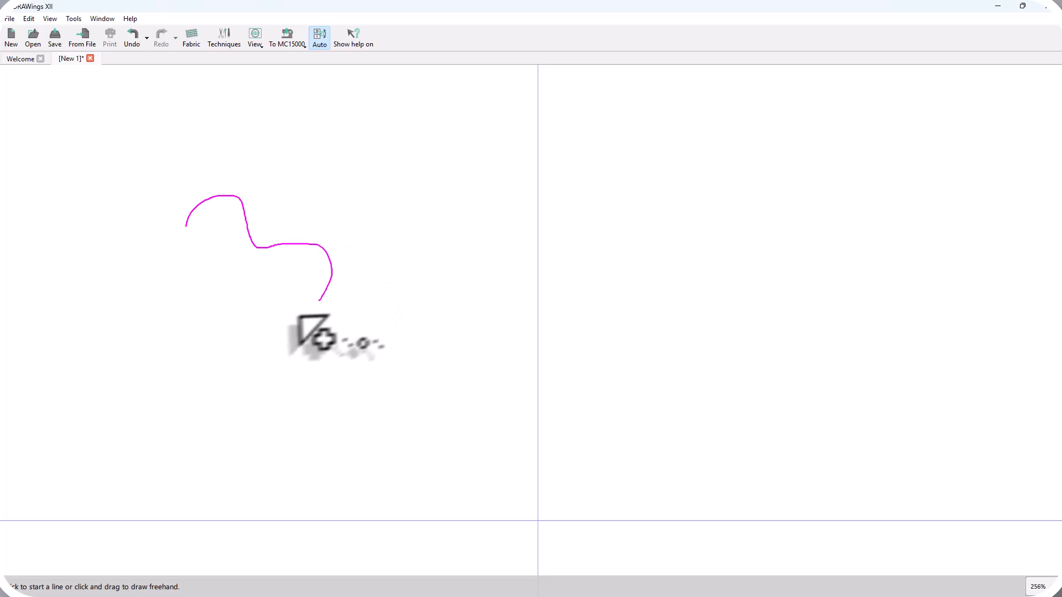
mouse_move(248, 342)
left_mouse_down()
mouse_move(209, 361)
mouse_move(157, 314)
mouse_move(190, 288)
mouse_move(186, 227)
left_mouse_up()
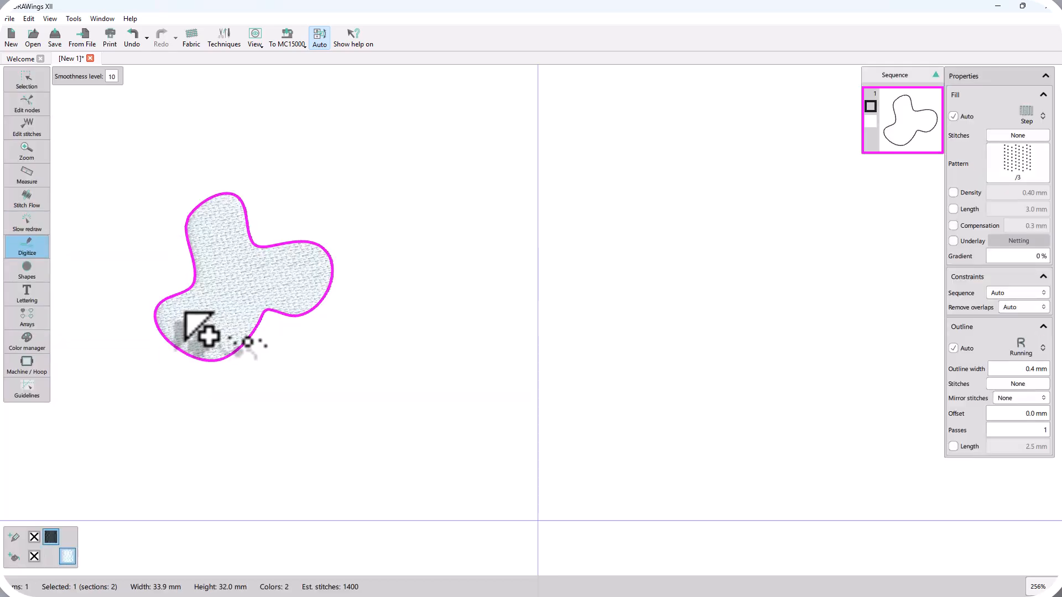
right_click(302, 337)
left_click(421, 352)
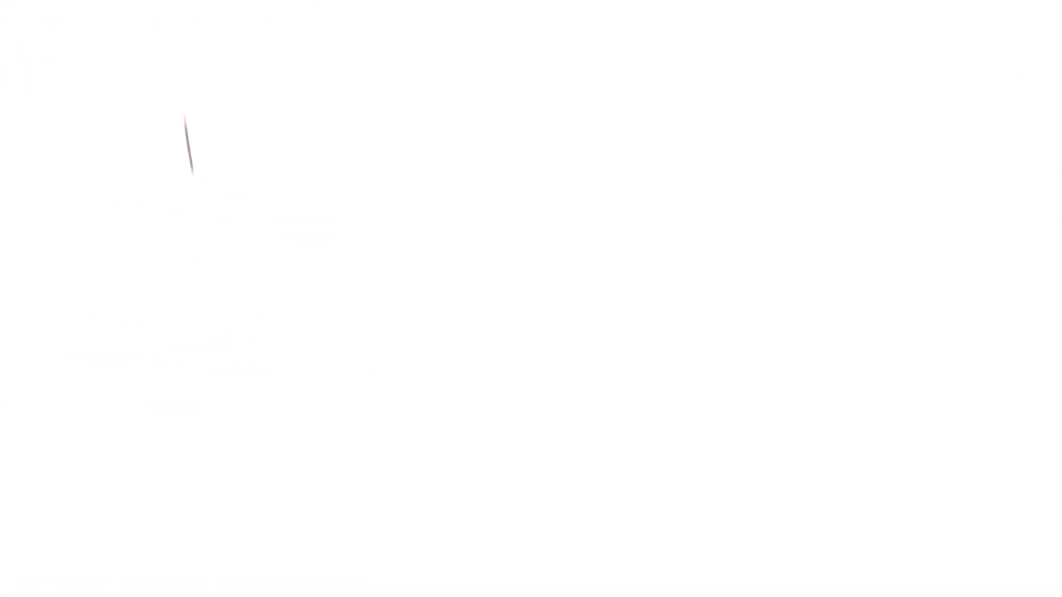
Show the grid on the canvas and turn on snapping to it
left_click(277, 38)
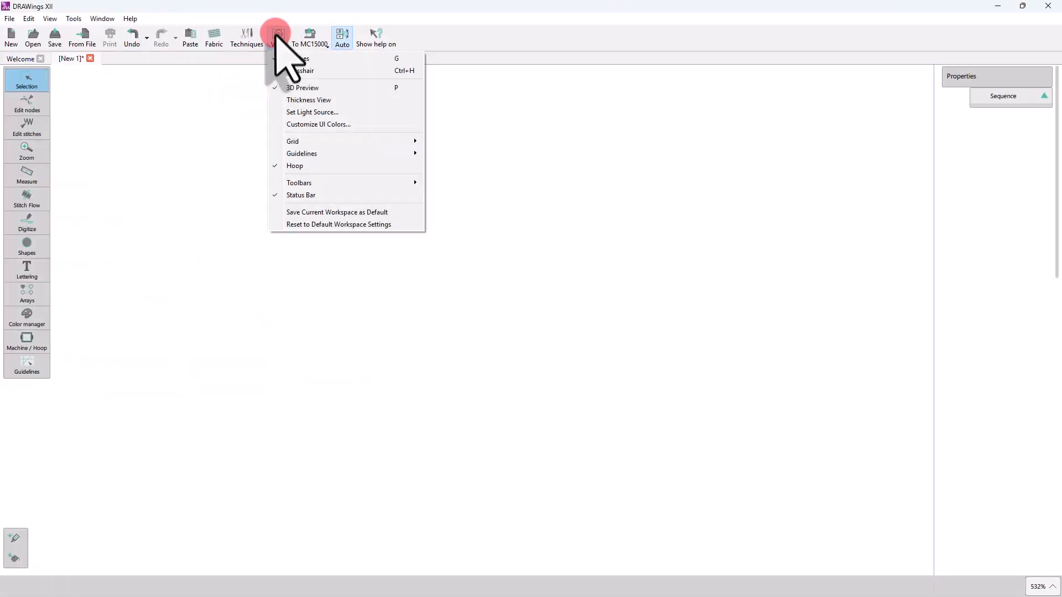
left_click(310, 128)
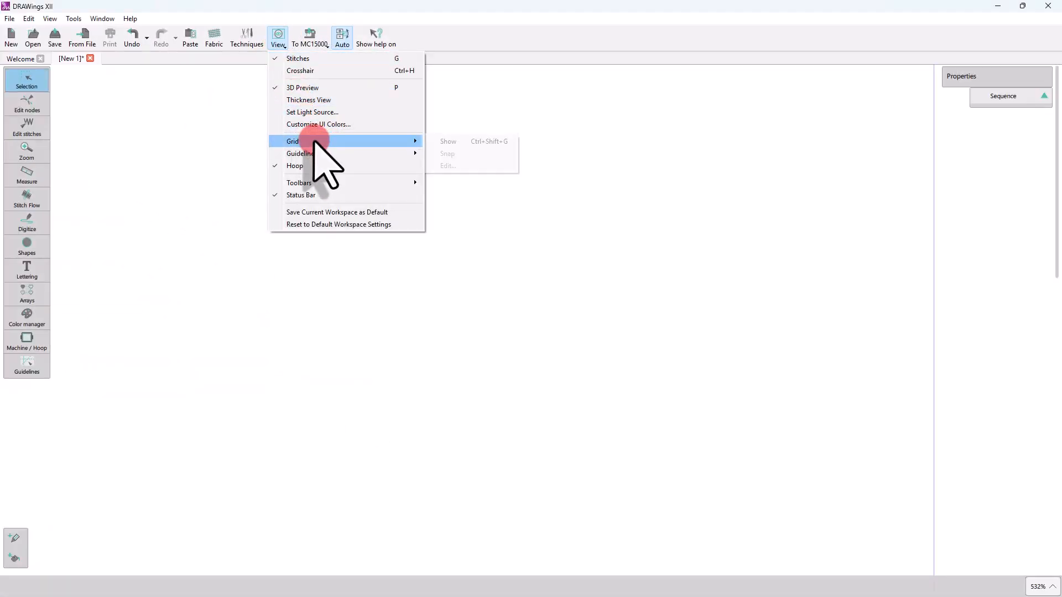
left_click(447, 141)
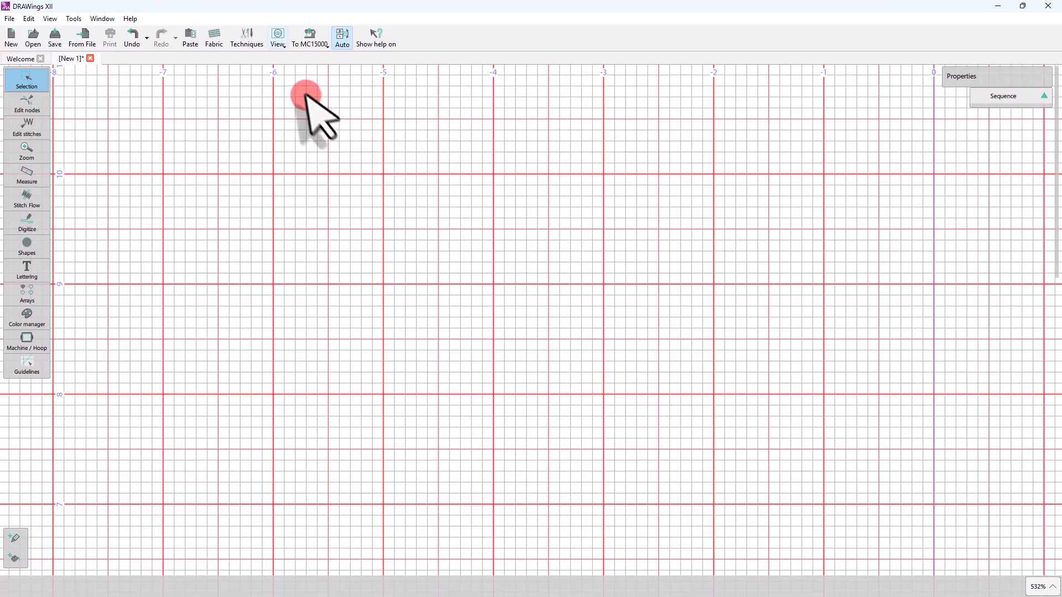
left_click(278, 40)
mouse_move(310, 142)
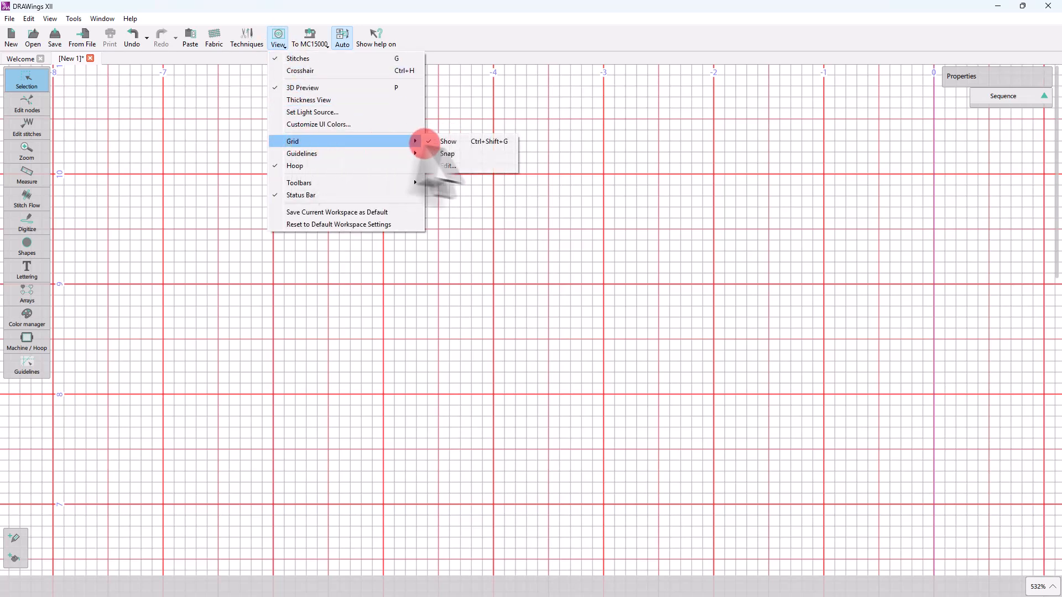
left_click(468, 157)
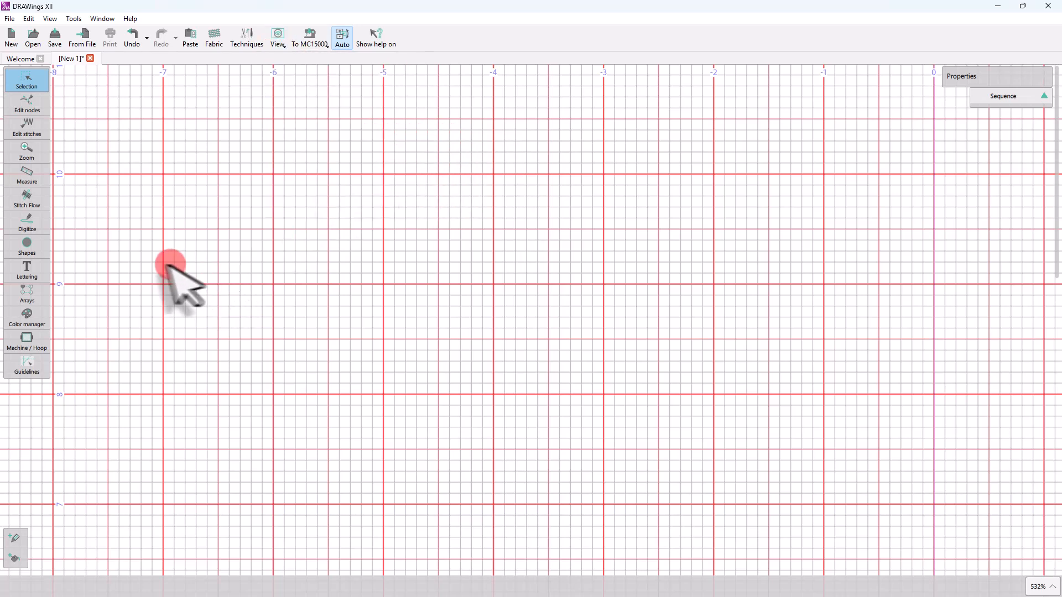
Draw a wavy freehand line snapped to the grid and a second one below it with snapping temporarily suspended
left_click(28, 222)
left_click(71, 218)
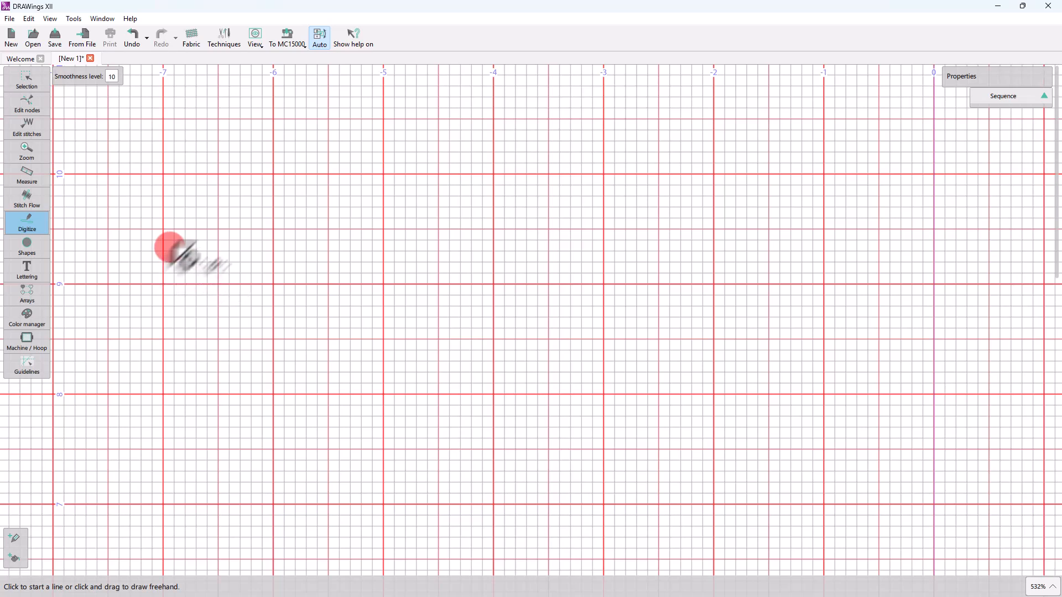
mouse_move(171, 248)
left_mouse_down()
mouse_move(220, 204)
mouse_move(269, 185)
mouse_move(309, 185)
mouse_move(289, 231)
mouse_move(300, 244)
mouse_move(377, 203)
mouse_move(423, 197)
mouse_move(374, 268)
mouse_move(442, 270)
mouse_move(570, 218)
left_mouse_up()
key("alt")
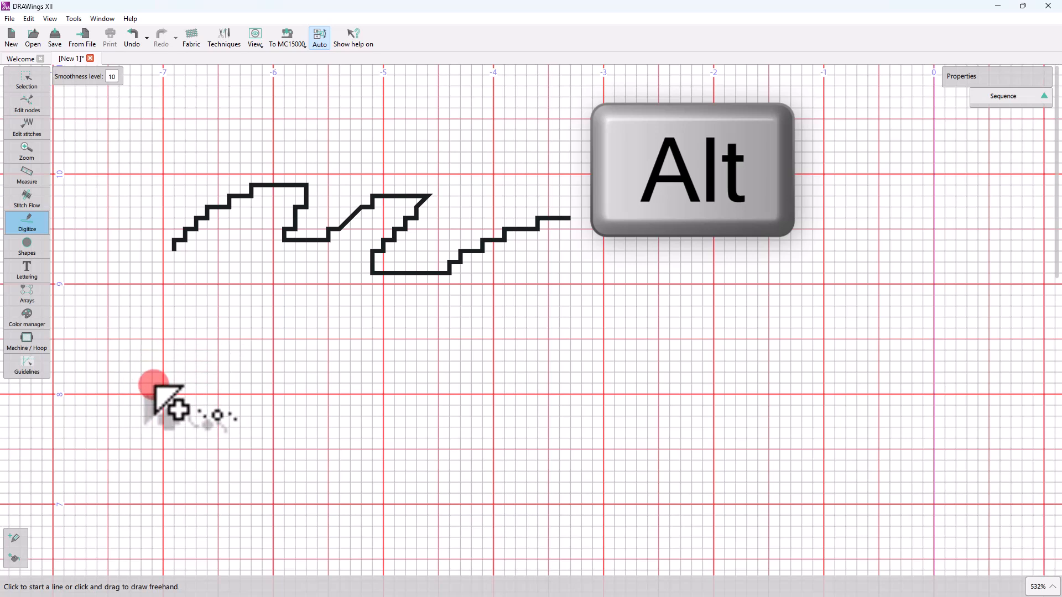
mouse_move(154, 384)
left_mouse_down()
mouse_move(240, 319)
mouse_move(305, 313)
mouse_move(317, 330)
mouse_move(278, 363)
mouse_move(273, 392)
mouse_move(384, 346)
mouse_move(438, 340)
mouse_move(442, 358)
mouse_move(397, 405)
mouse_move(455, 397)
mouse_move(553, 356)
left_mouse_up()
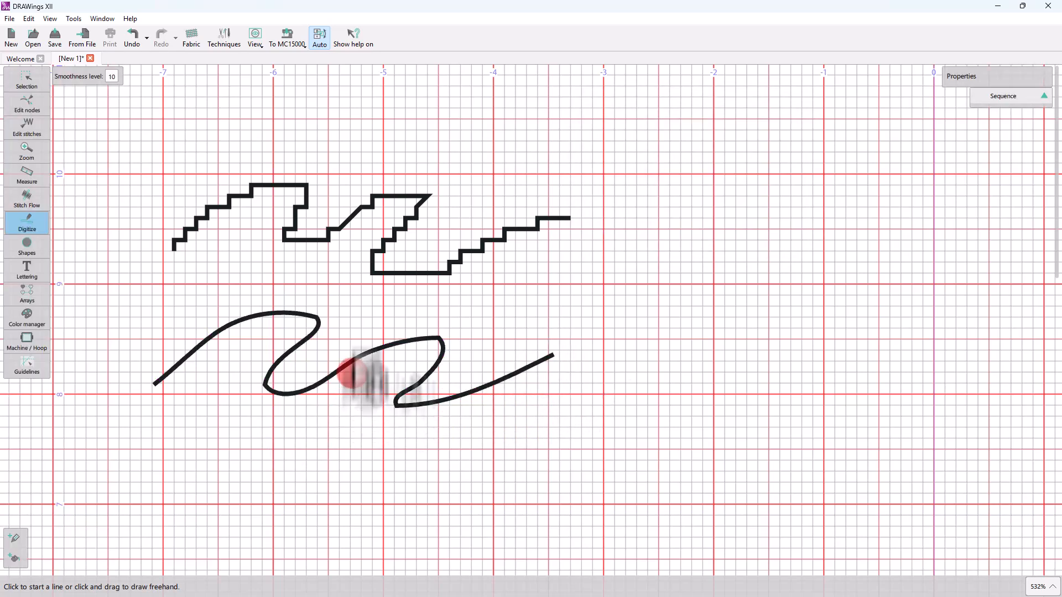
Turn off snapping to the grid and draw a wavy freehand line without snapping beside the existing lines
left_click(256, 39)
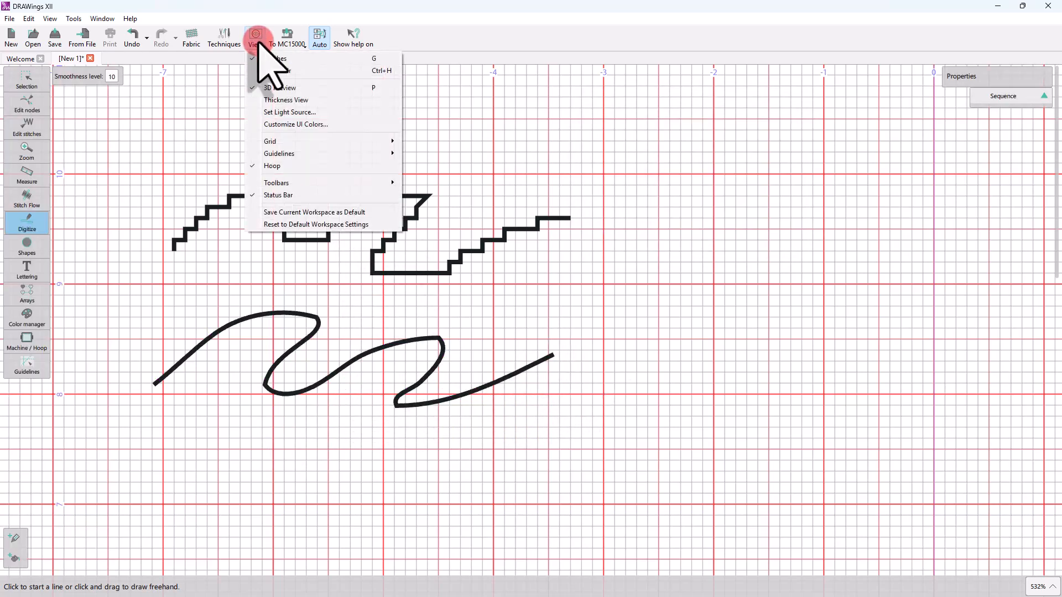
mouse_move(293, 145)
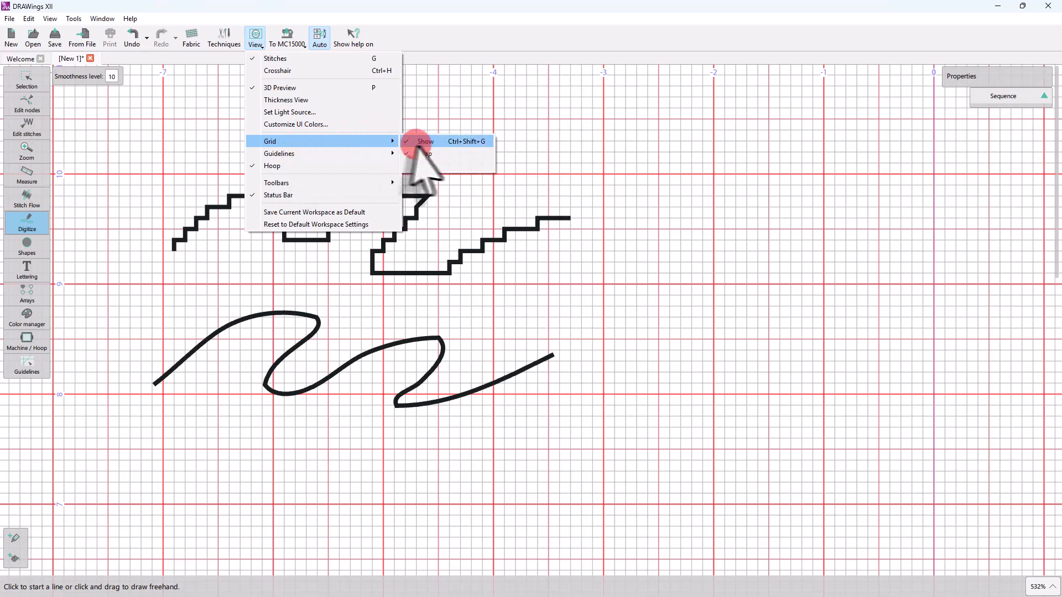
left_click(425, 155)
mouse_move(681, 264)
left_mouse_down()
mouse_move(741, 221)
mouse_move(822, 209)
mouse_move(775, 266)
mouse_move(870, 240)
mouse_move(954, 200)
mouse_move(951, 244)
left_mouse_up()
Draw a wavy freehand line below it with snapping temporarily active, and two more freehand lines across the lower part of the canvas
key("alt")
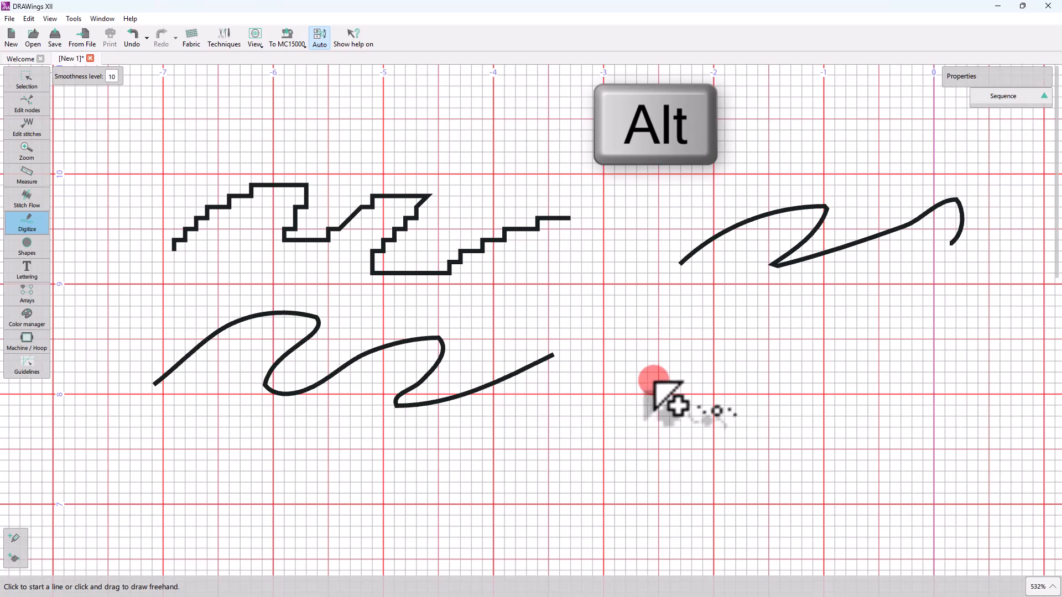
mouse_move(651, 381)
left_mouse_down()
mouse_move(768, 306)
mouse_move(750, 363)
mouse_move(920, 314)
mouse_move(863, 384)
mouse_move(977, 346)
mouse_move(989, 328)
left_mouse_up()
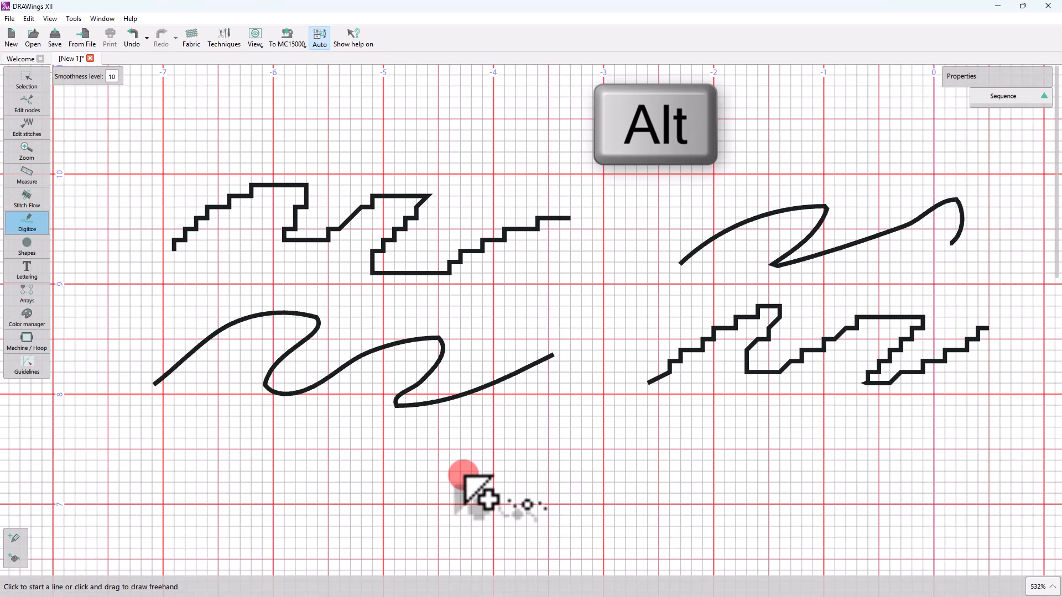
mouse_move(292, 482)
left_mouse_down()
mouse_move(418, 482)
mouse_move(545, 507)
mouse_move(627, 454)
left_mouse_up()
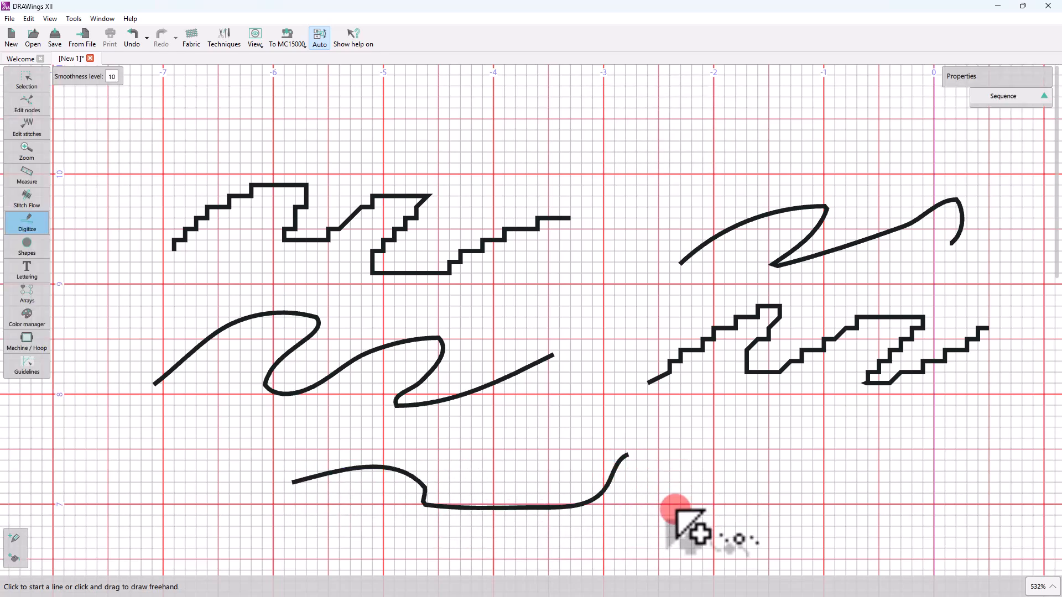
mouse_move(684, 508)
left_mouse_down()
mouse_move(783, 432)
mouse_move(791, 453)
mouse_move(881, 506)
mouse_move(933, 483)
left_mouse_up()
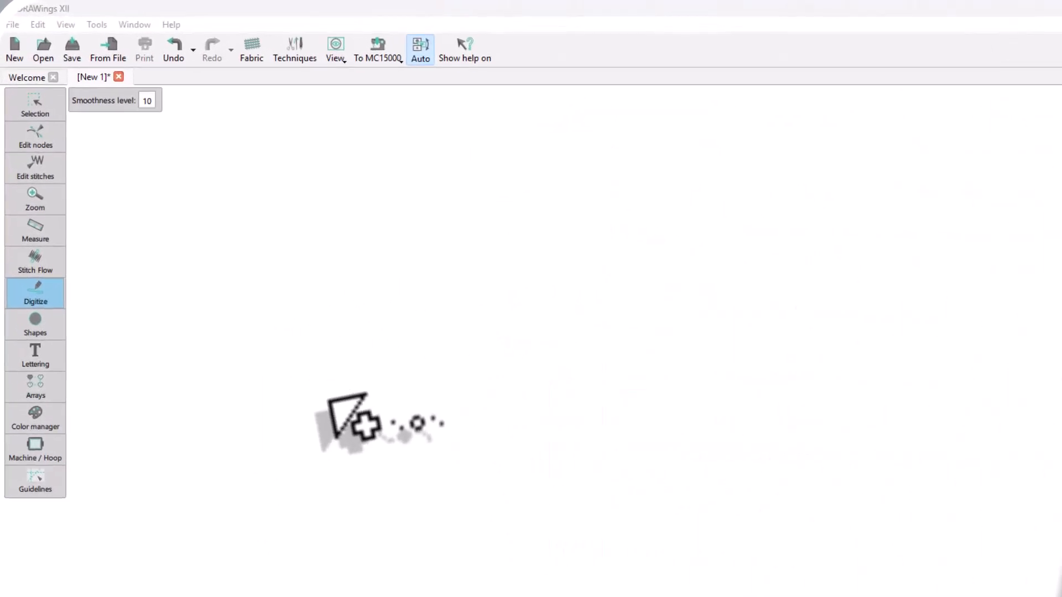
Lower the smoothness level and draw a wavy freehand line, and set the level back to 10 for a second curve beside it
double_click(160, 110)
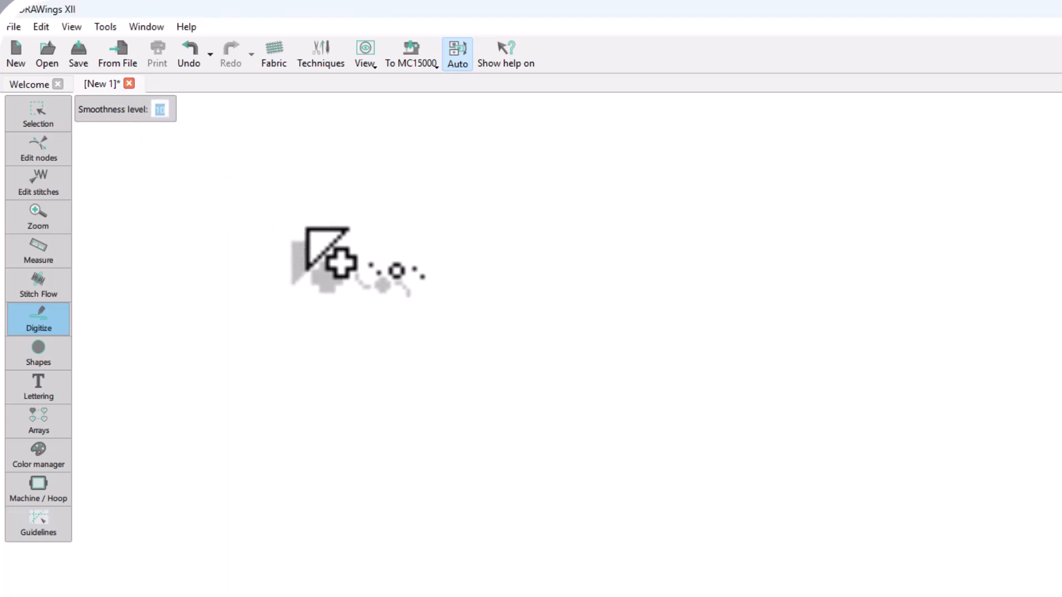
key("Up")
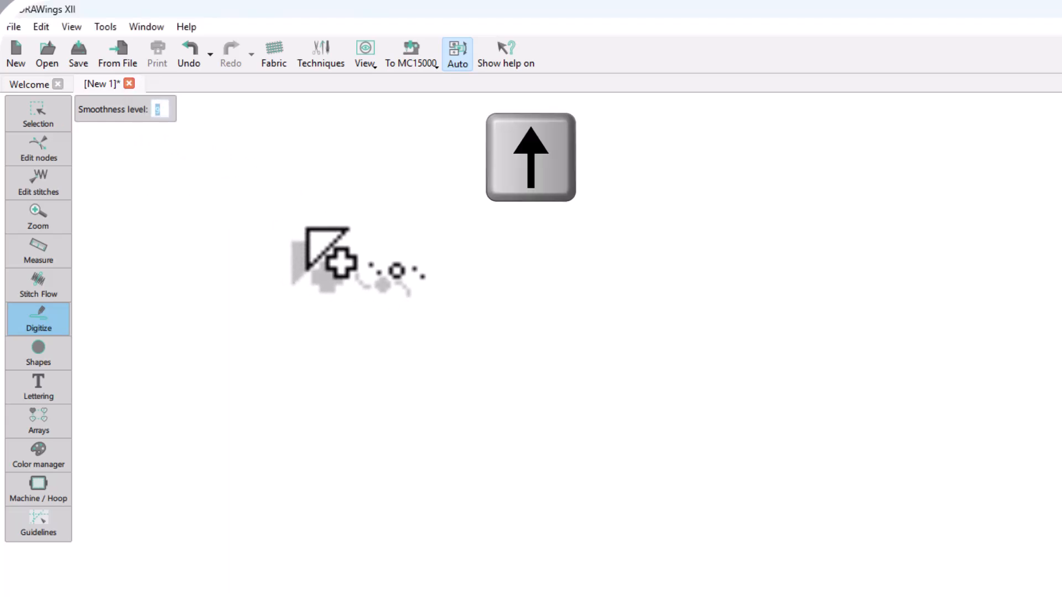
key("Down")
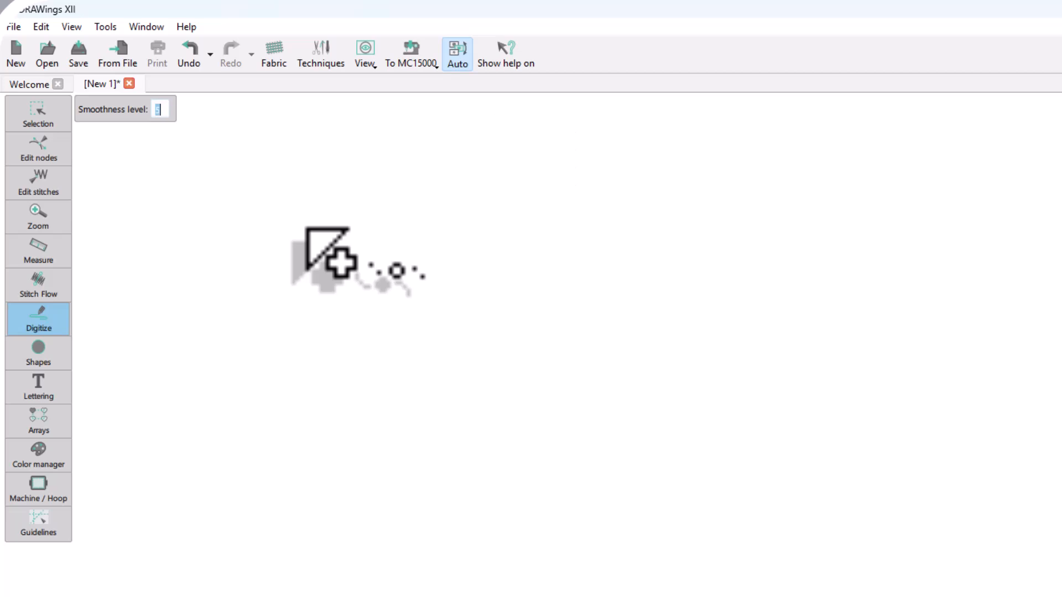
mouse_move(224, 288)
left_mouse_down()
mouse_move(351, 290)
mouse_move(404, 381)
mouse_move(463, 373)
mouse_move(470, 316)
left_mouse_up()
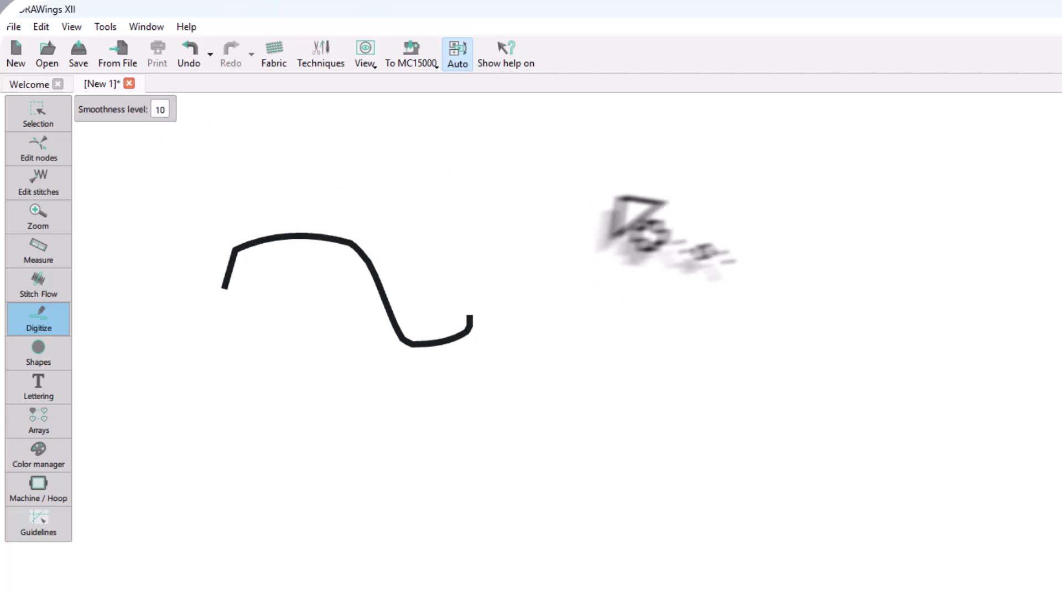
mouse_move(536, 234)
left_mouse_down()
mouse_move(764, 362)
mouse_move(775, 382)
left_mouse_up()
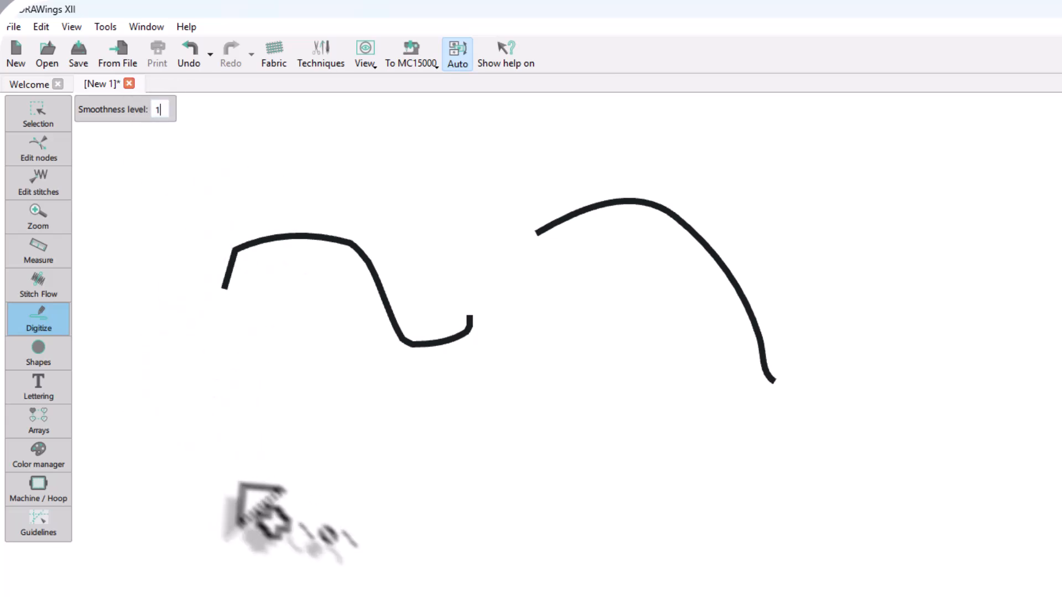
Set the smoothness level to 1 and draw three long freehand curves
mouse_move(267, 497)
left_mouse_down()
mouse_move(468, 447)
mouse_move(557, 503)
mouse_move(672, 485)
mouse_move(653, 510)
left_mouse_up()
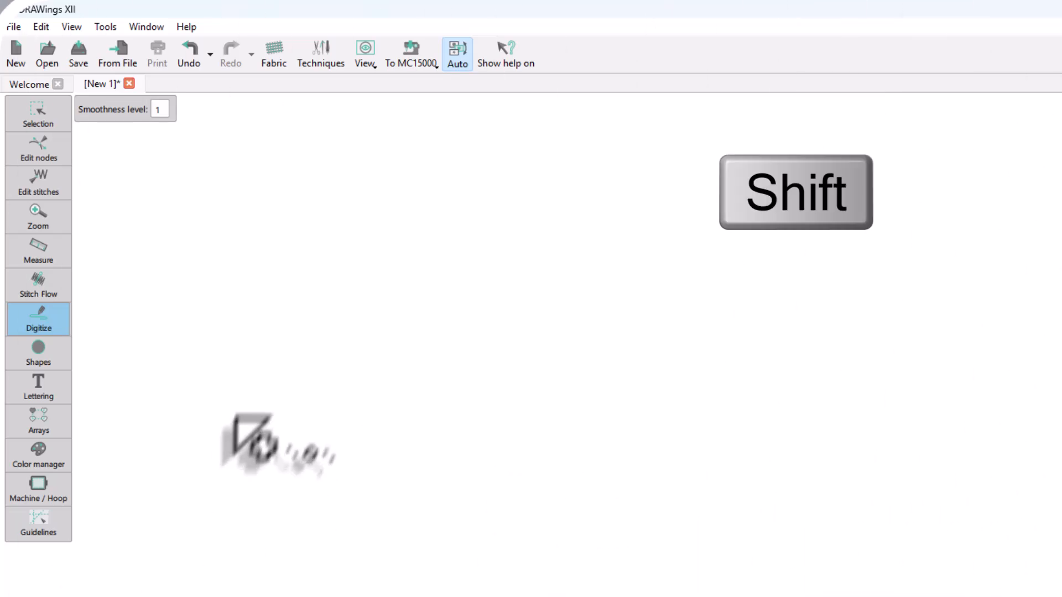
mouse_move(227, 437)
left_mouse_down()
mouse_move(339, 315)
mouse_move(593, 373)
mouse_move(787, 369)
left_mouse_up()
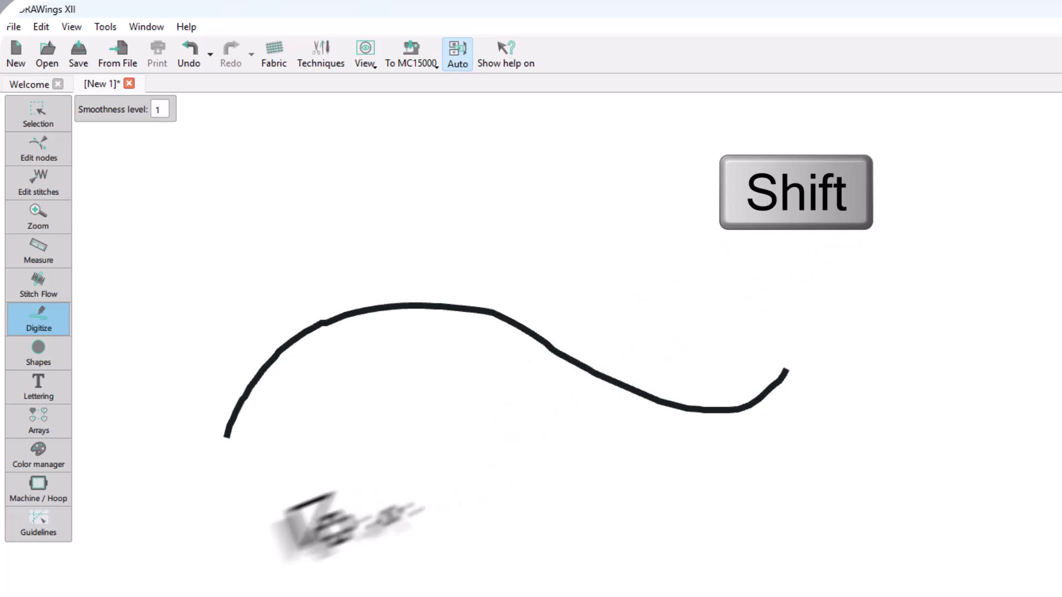
mouse_move(277, 512)
left_mouse_down()
mouse_move(390, 428)
mouse_move(558, 487)
mouse_move(803, 470)
mouse_move(865, 405)
left_mouse_up()
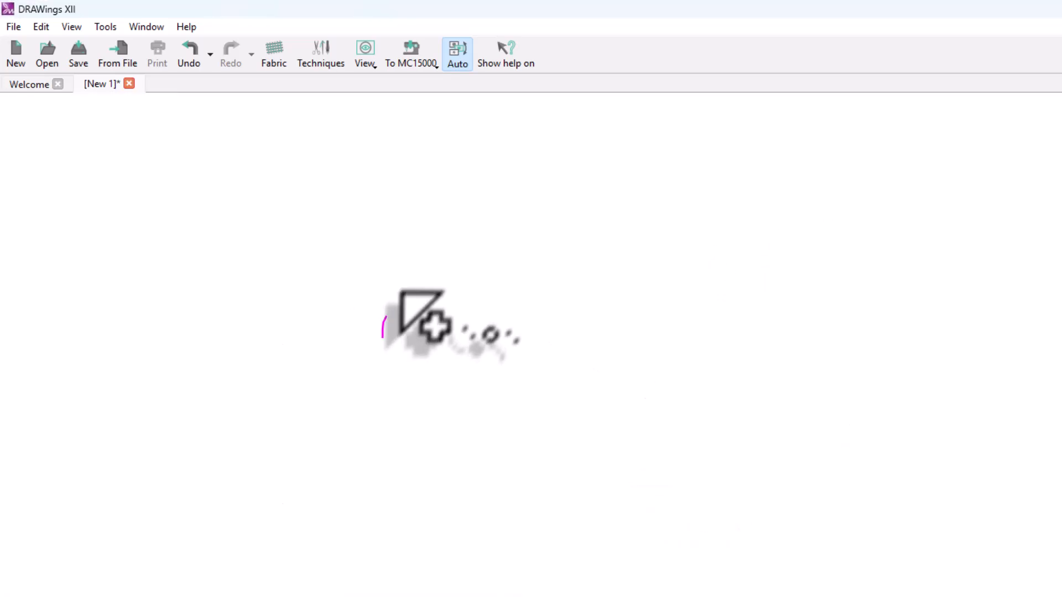
Draw a closed four-lobed freehand shape about 18 mm wide and 17 mm high with a small round hole in its centre, and deselect it
mouse_move(383, 320)
left_mouse_down()
mouse_move(453, 276)
mouse_move(476, 327)
mouse_move(557, 332)
mouse_move(595, 395)
left_mouse_up()
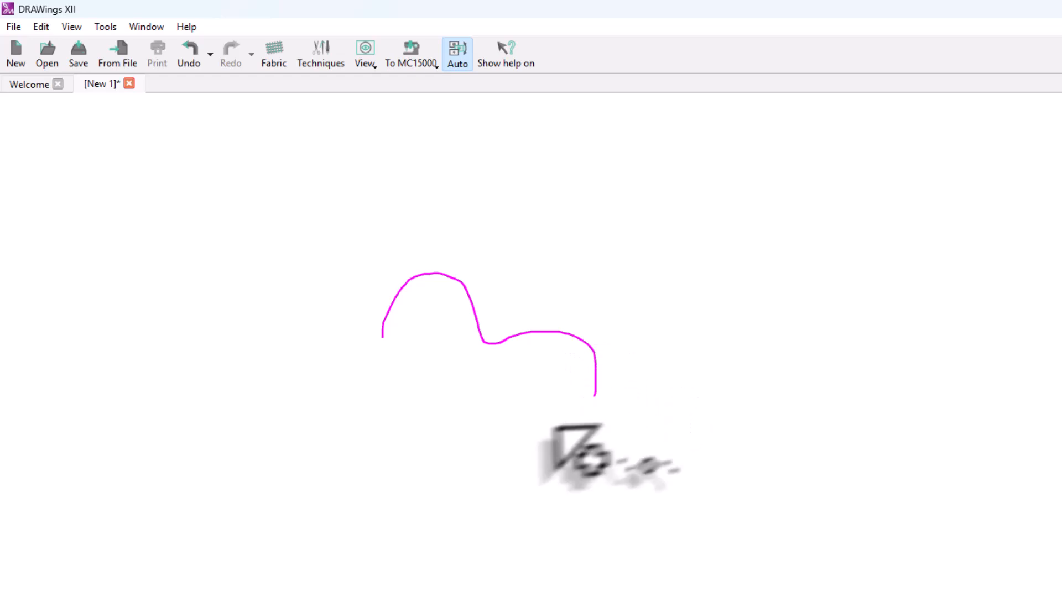
mouse_move(514, 429)
left_mouse_down()
mouse_move(491, 439)
mouse_move(460, 525)
mouse_move(402, 507)
mouse_move(396, 431)
mouse_move(336, 419)
mouse_move(322, 361)
mouse_move(382, 337)
mouse_move(459, 393)
left_mouse_up()
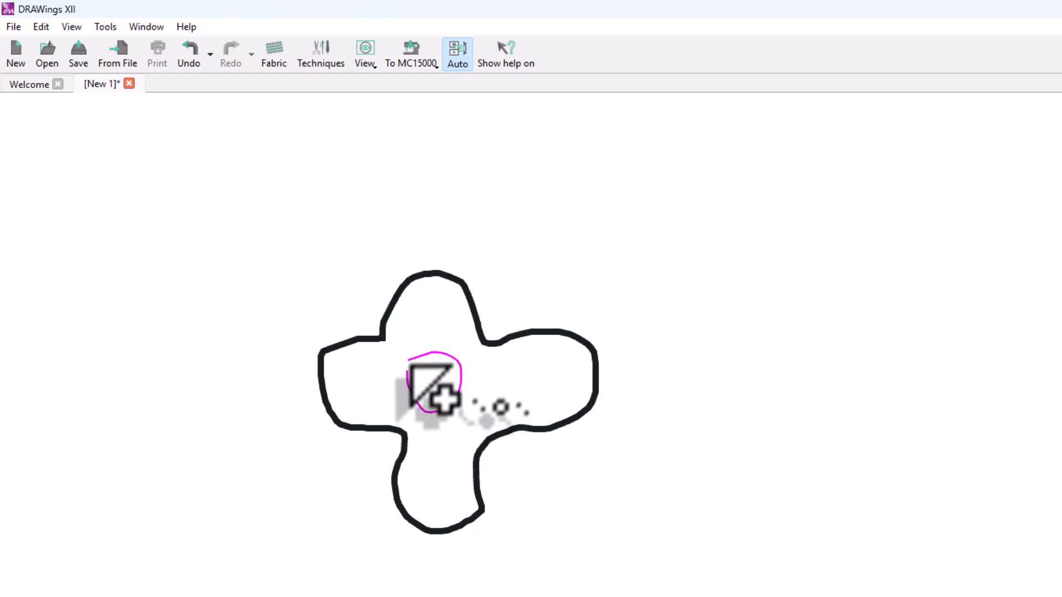
left_click_drag(409, 365, 388, 364)
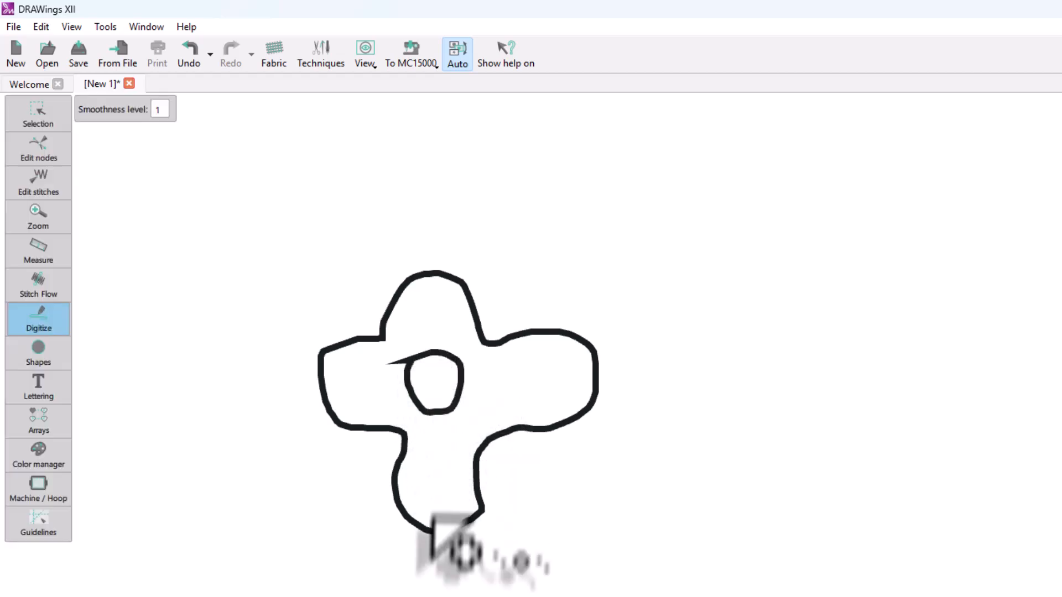
right_click(413, 395)
right_click(633, 445)
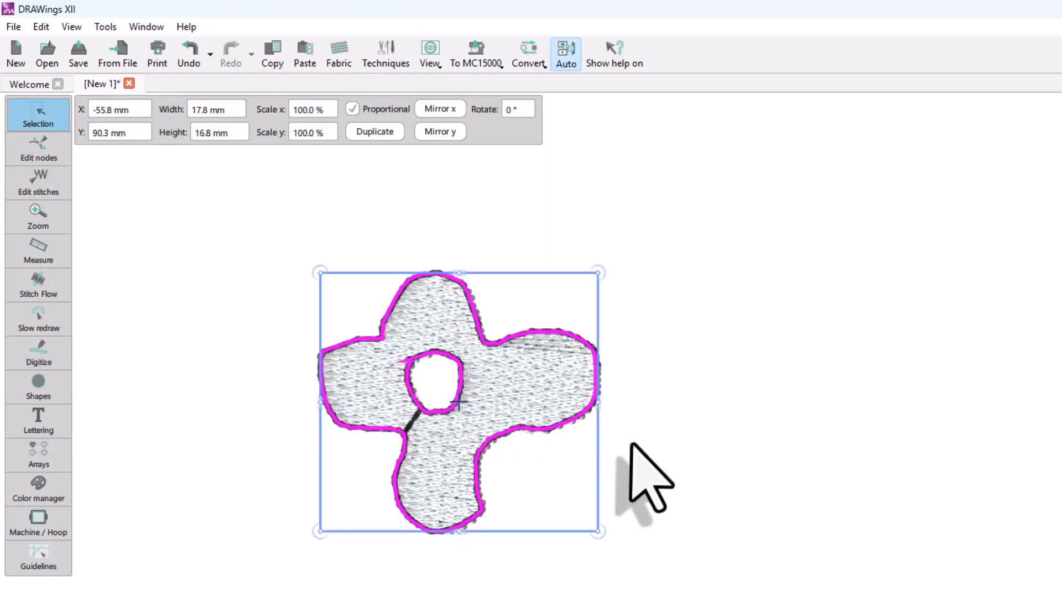
left_click(670, 451)
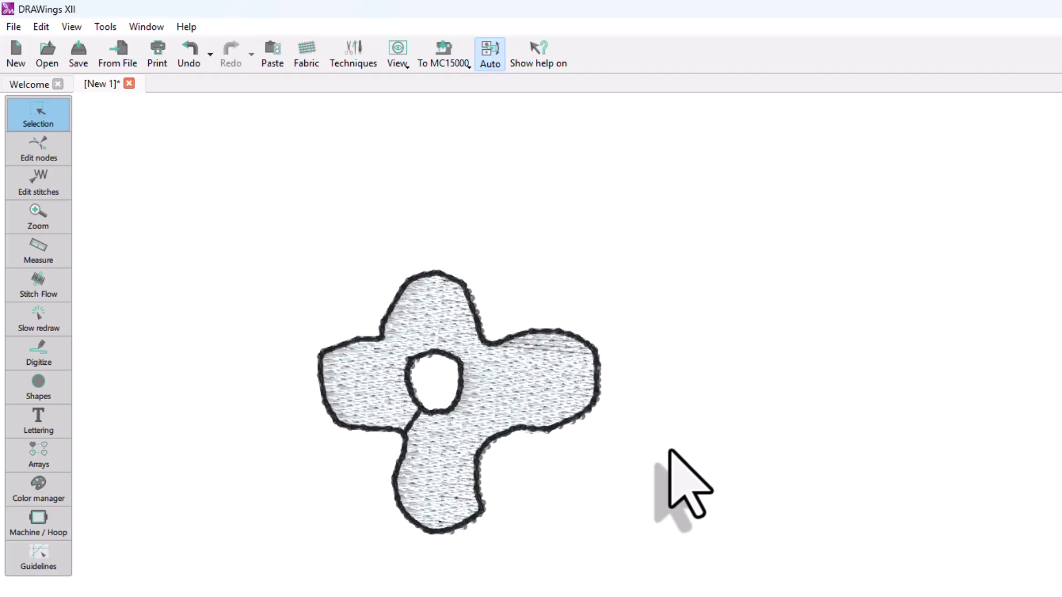